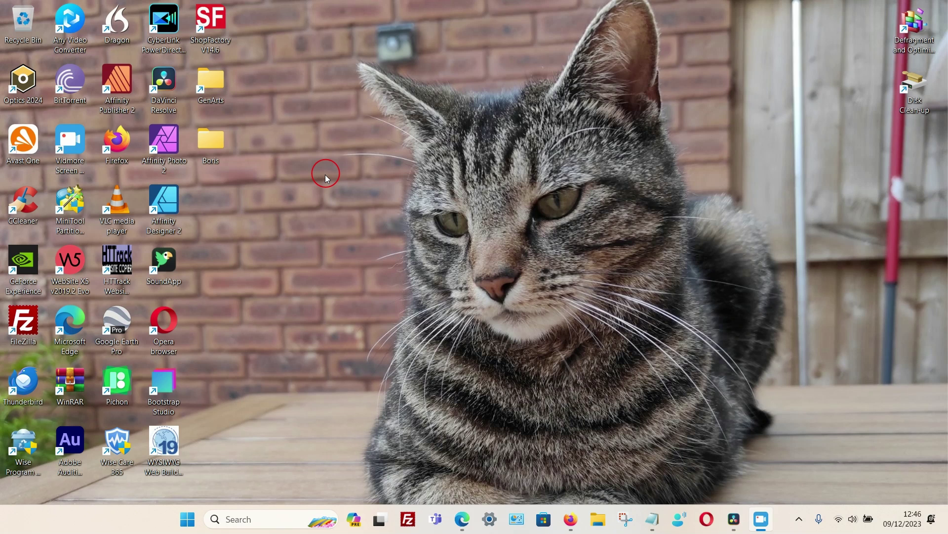
Restore the Edge window showing the Ecto horror-titles plugin page
{"action": "left_click", "coordinate": [460, 517]}
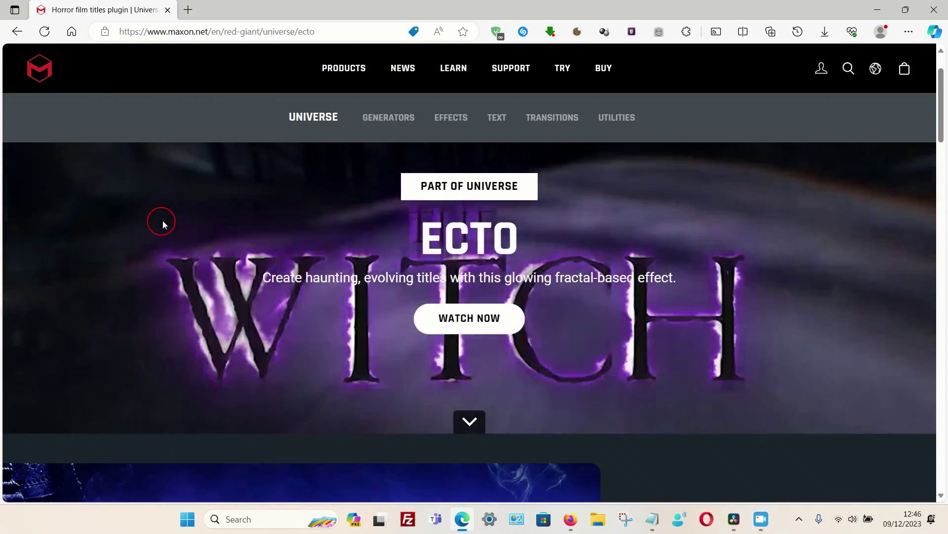
Browse the Ecto page's demos and presets, then minimize Edge
{"action": "scroll", "coordinate": [163, 224], "scroll_direction": "down", "scroll_amount": 2}
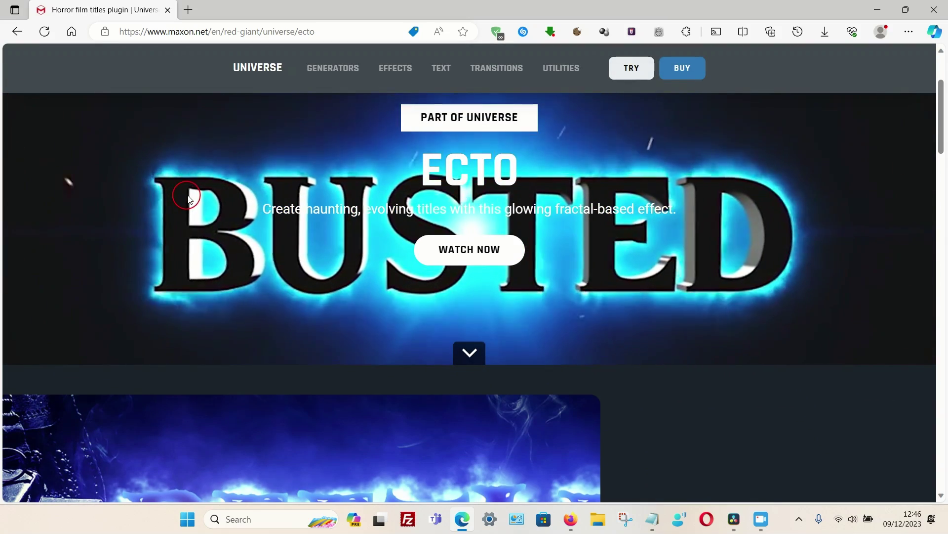
{"action": "scroll", "coordinate": [188, 197], "scroll_direction": "down", "scroll_amount": 8}
{"action": "scroll", "coordinate": [189, 199], "scroll_direction": "down", "scroll_amount": 20}
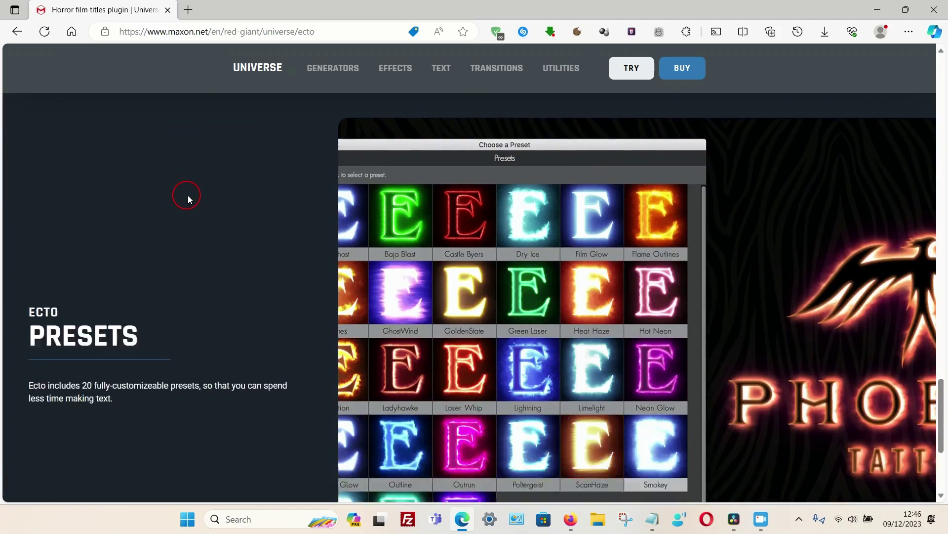
{"action": "scroll", "coordinate": [189, 199], "scroll_direction": "up", "scroll_amount": 20}
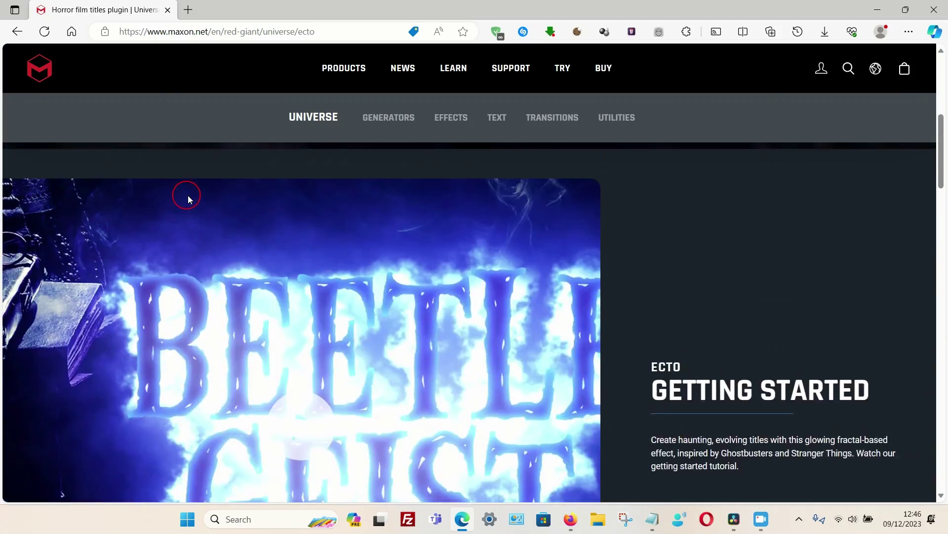
{"action": "scroll", "coordinate": [189, 199], "scroll_direction": "up", "scroll_amount": 4}
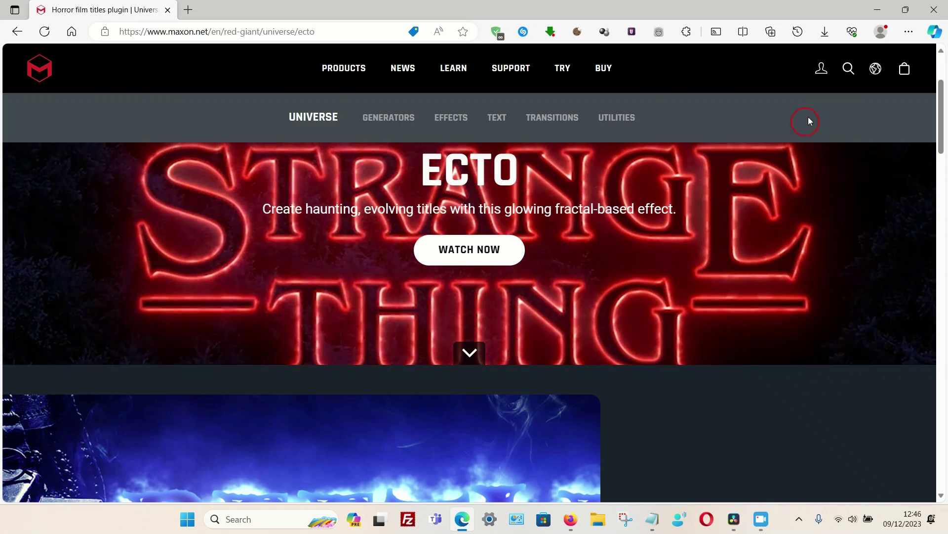
{"action": "left_click", "coordinate": [876, 9]}
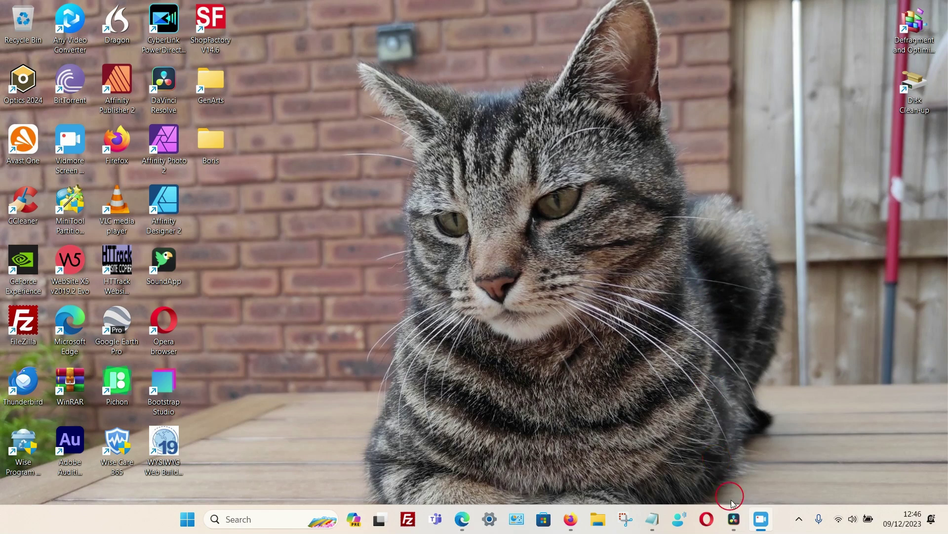
Bring Resolve back up and browse the Open FX filters in the Effects panel
{"action": "left_click", "coordinate": [735, 519]}
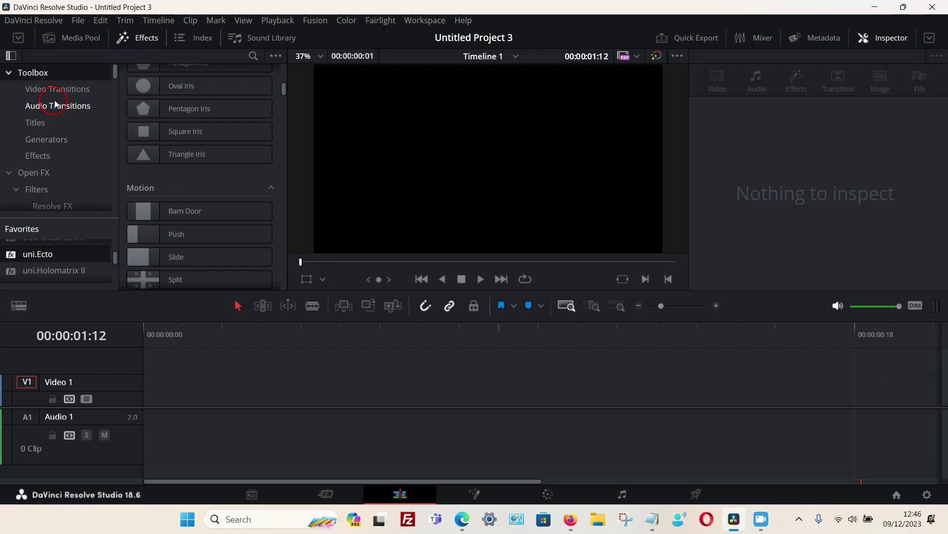
{"action": "scroll", "coordinate": [59, 99], "scroll_direction": "down", "scroll_amount": 3}
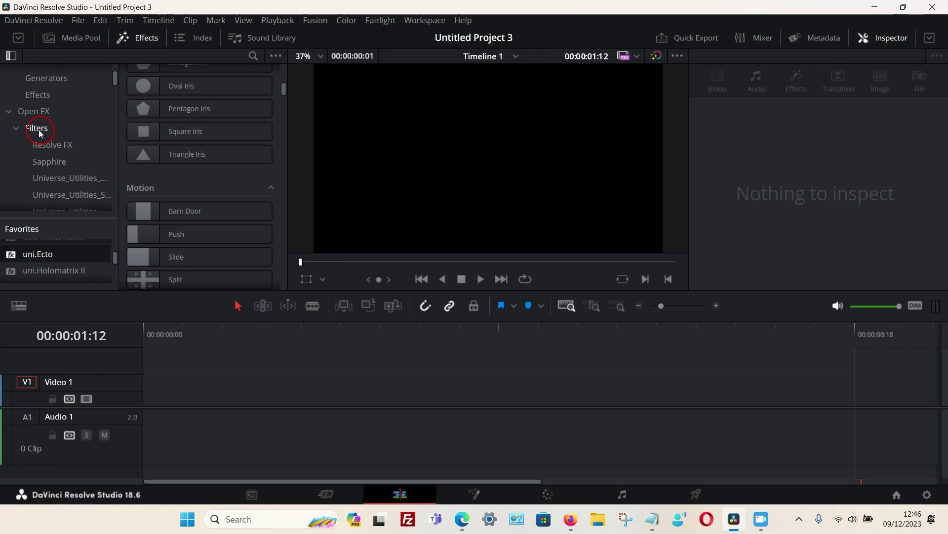
{"action": "left_click", "coordinate": [40, 132]}
{"action": "scroll", "coordinate": [60, 148], "scroll_direction": "down", "scroll_amount": 2}
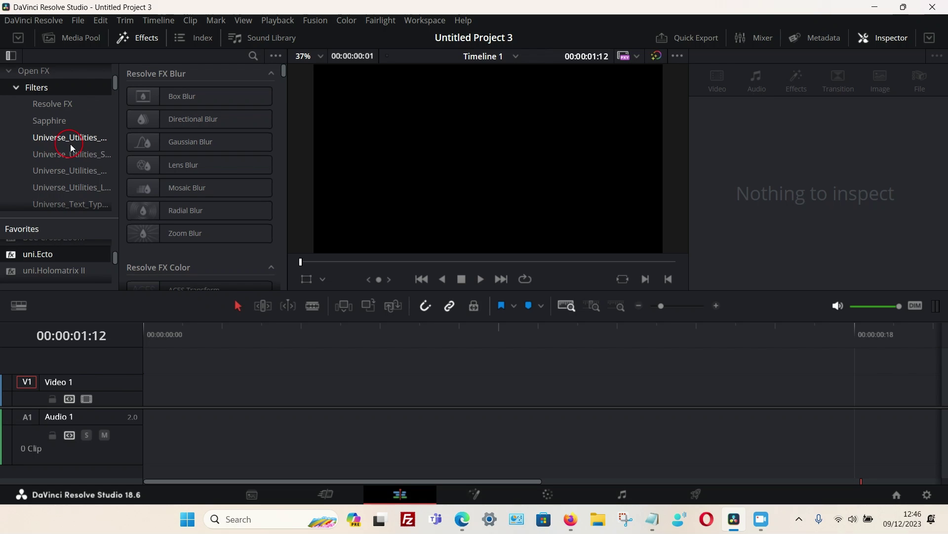
{"action": "scroll", "coordinate": [60, 144], "scroll_direction": "down", "scroll_amount": 4}
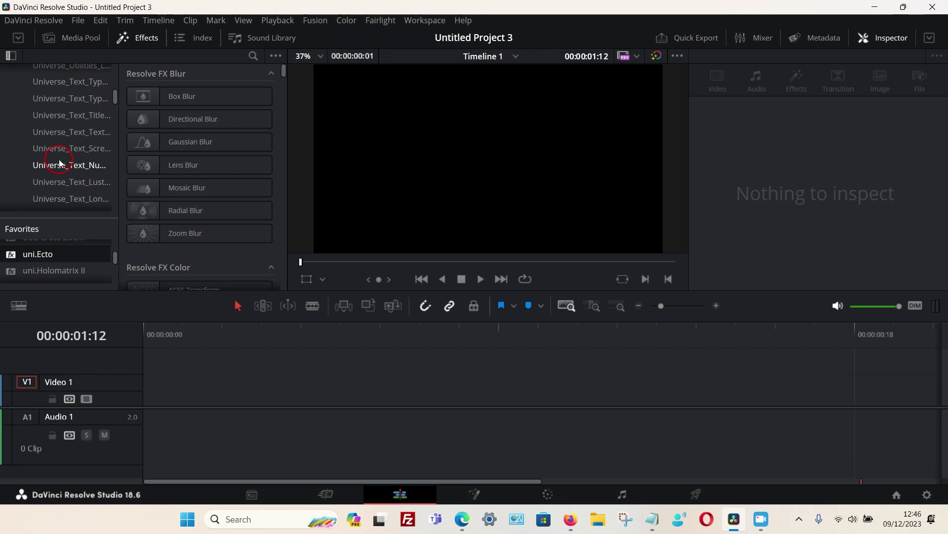
{"action": "scroll", "coordinate": [72, 173], "scroll_direction": "up", "scroll_amount": 2}
{"action": "scroll", "coordinate": [89, 148], "scroll_direction": "up", "scroll_amount": 5}
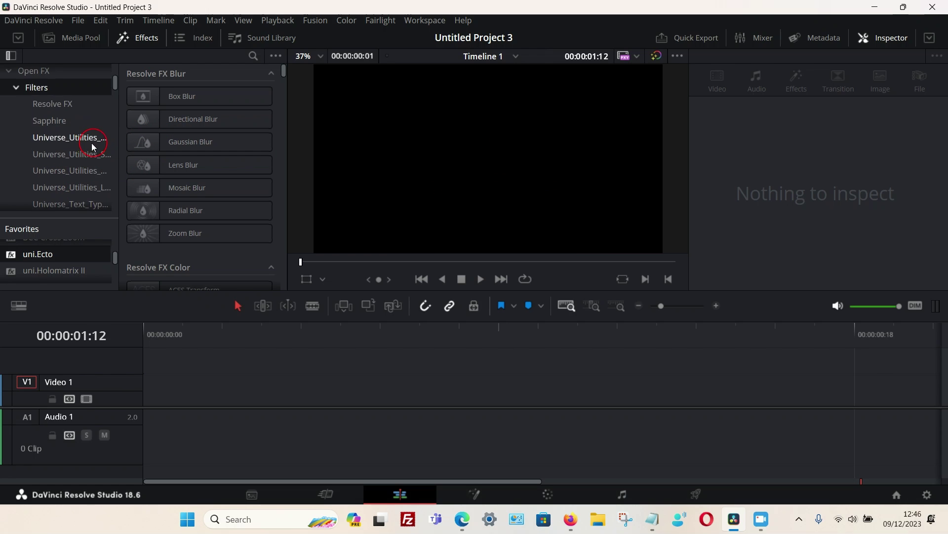
{"action": "scroll", "coordinate": [81, 159], "scroll_direction": "up", "scroll_amount": 1}
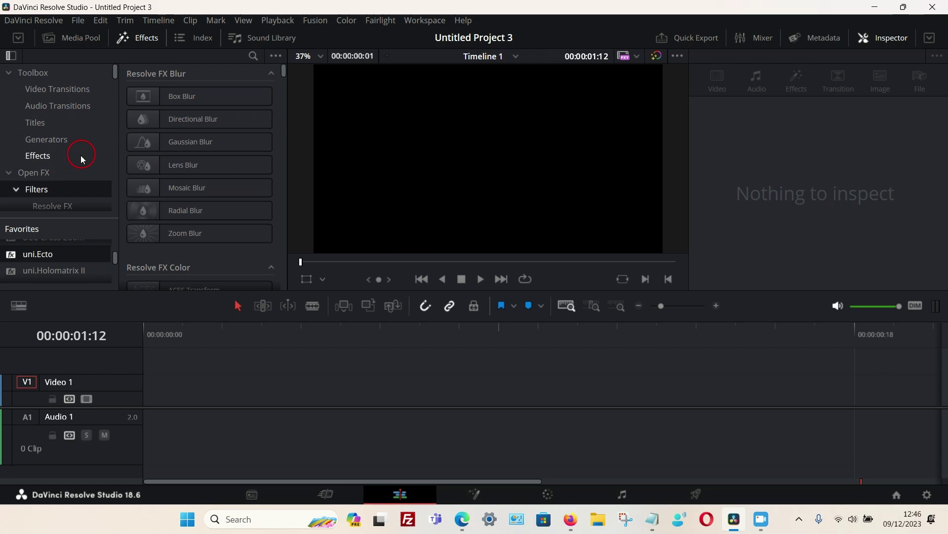
Browse the built-in titles under Toolbox > Titles
{"action": "left_click", "coordinate": [36, 123]}
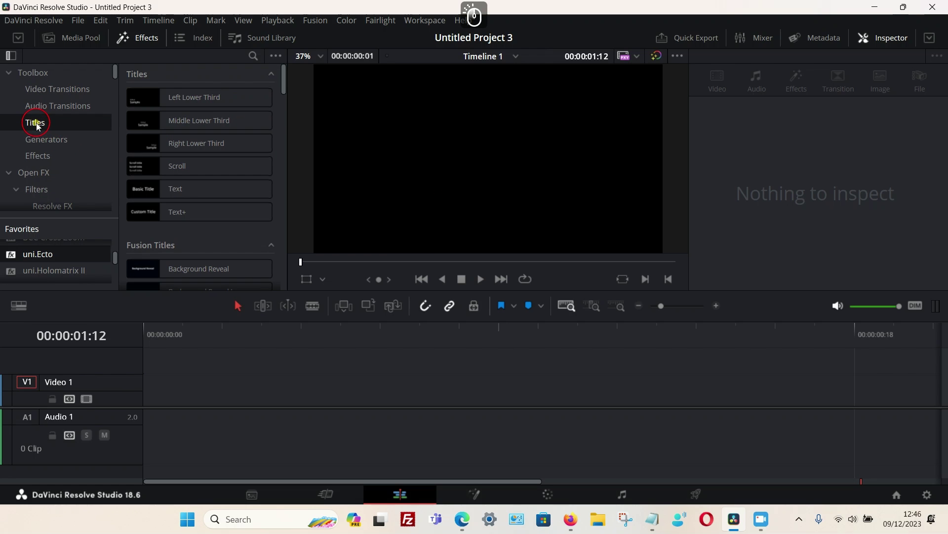
{"action": "left_click", "coordinate": [181, 85]}
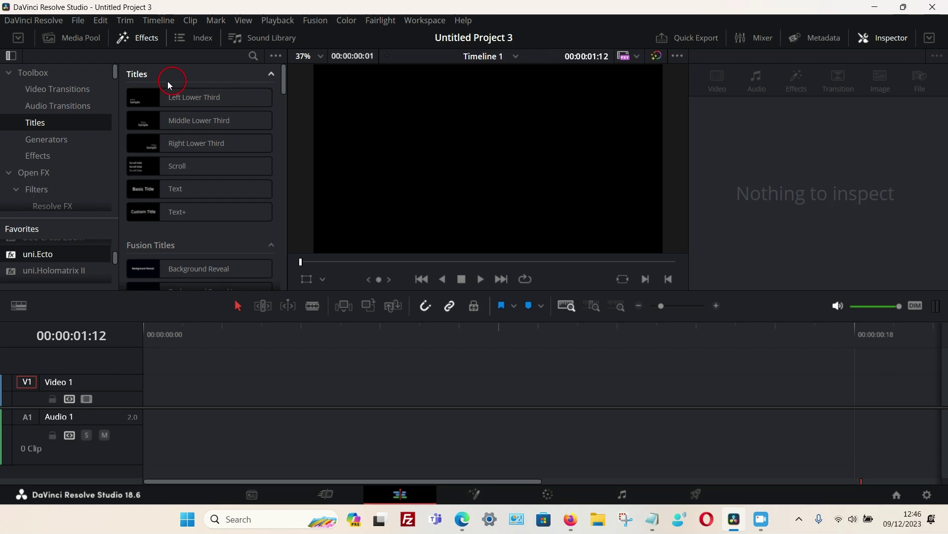
{"action": "scroll", "coordinate": [193, 114], "scroll_direction": "down", "scroll_amount": 2}
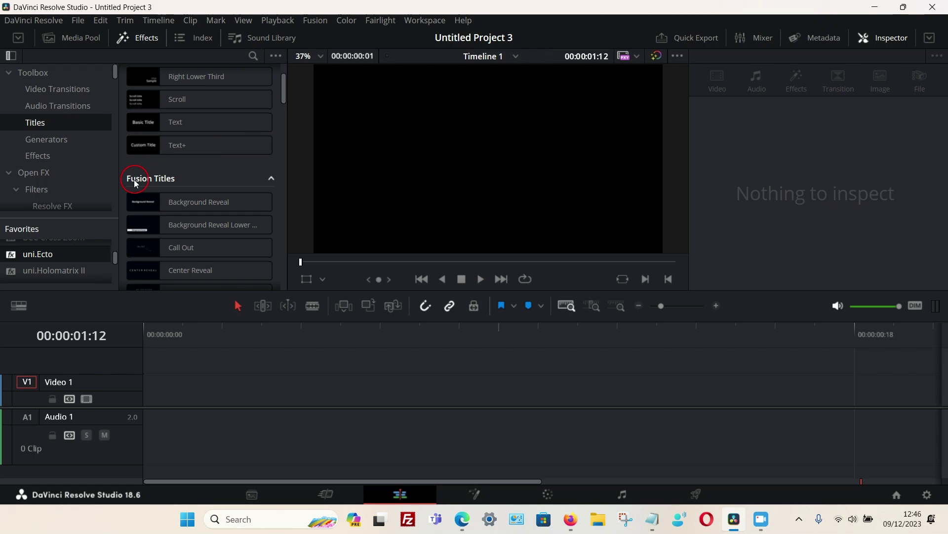
{"action": "scroll", "coordinate": [198, 245], "scroll_direction": "down", "scroll_amount": 2}
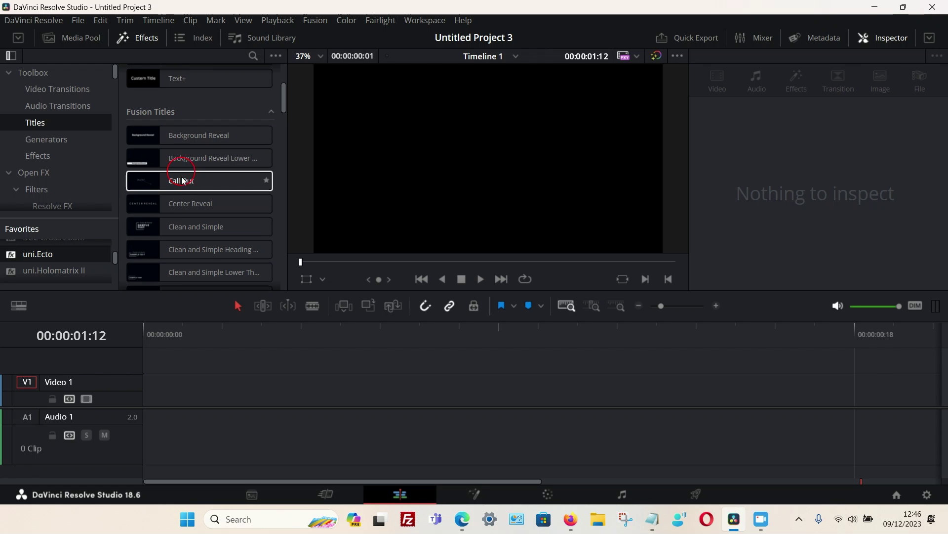
{"action": "scroll", "coordinate": [207, 227], "scroll_direction": "down", "scroll_amount": 2}
{"action": "scroll", "coordinate": [218, 201], "scroll_direction": "down", "scroll_amount": 2}
{"action": "scroll", "coordinate": [218, 200], "scroll_direction": "down", "scroll_amount": 2}
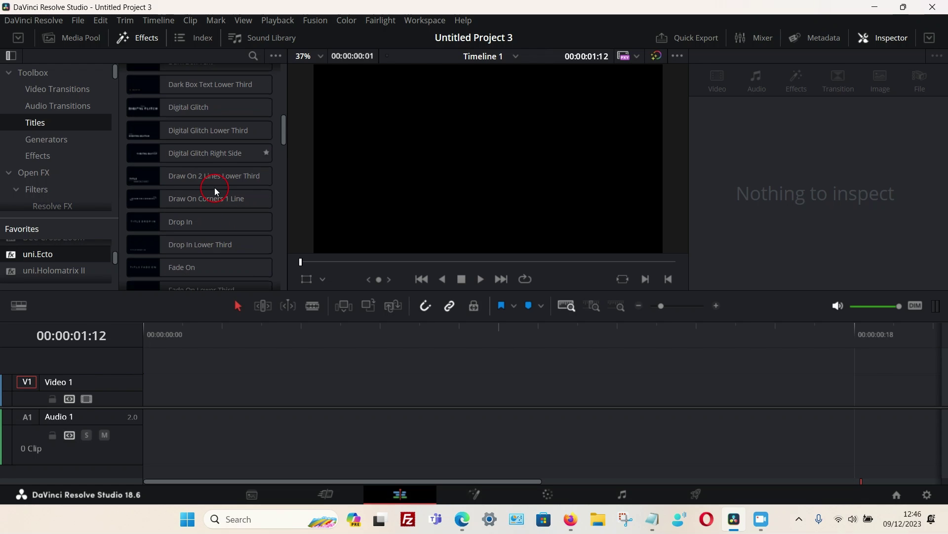
{"action": "scroll", "coordinate": [227, 222], "scroll_direction": "down", "scroll_amount": 2}
Add a Fade On title to Video 1 and change its text to HORROR
{"action": "left_click_drag", "start_coordinate": [184, 236], "coordinate": [201, 398]}
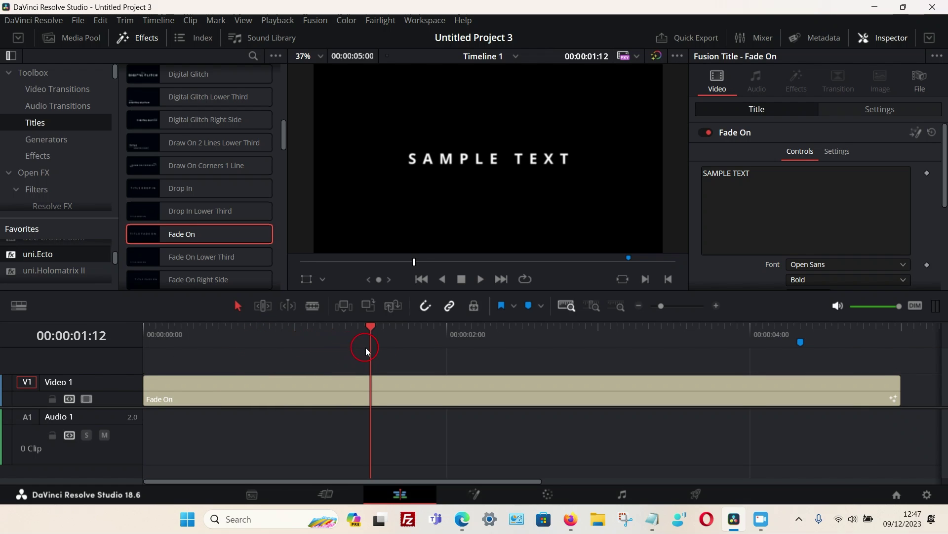
{"action": "left_click", "coordinate": [775, 182]}
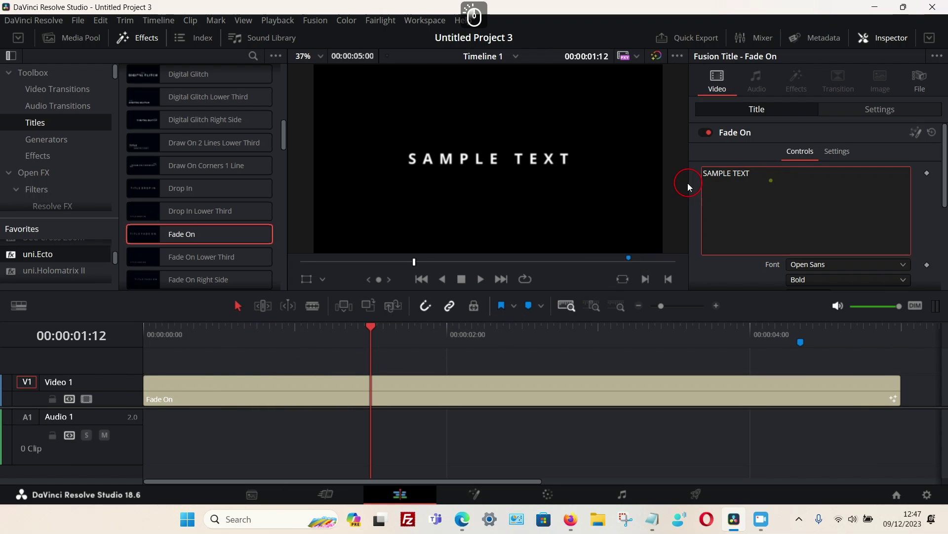
{"action": "key", "text": "BackSpace"}
{"action": "key", "text": "BackSpace"}
{"action": "key", "text": "BackSpace"}
{"action": "key", "text": "BackSpace"}
{"action": "key", "text": "BackSpace"}
{"action": "key", "text": "BackSpace"}
{"action": "key", "text": "BackSpace"}
{"action": "key", "text": "BackSpace"}
{"action": "key", "text": "BackSpace"}
{"action": "key", "text": "BackSpace"}
{"action": "key", "text": "BackSpace"}
{"action": "key", "text": "BackSpace"}
{"action": "key", "text": "BackSpace"}
{"action": "key", "text": "BackSpace"}
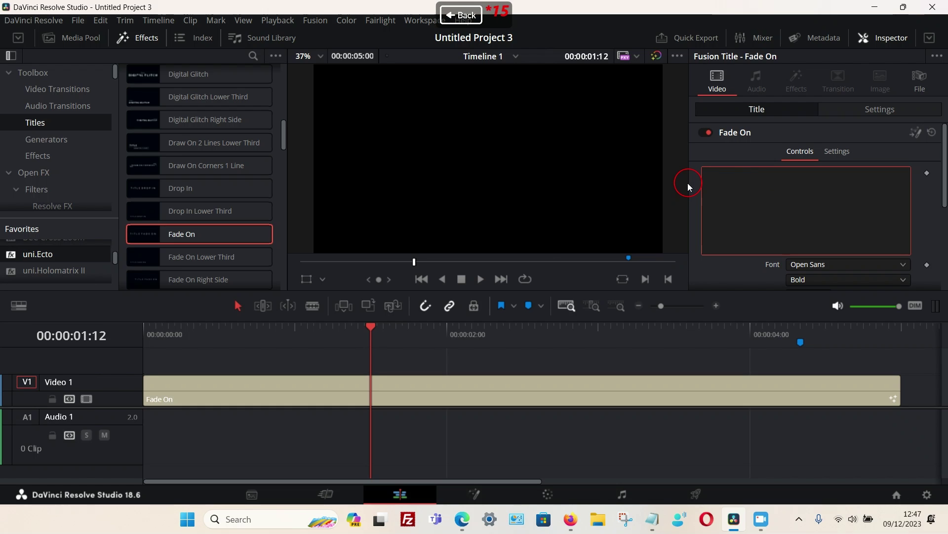
{"action": "type", "text": "HORROR"}
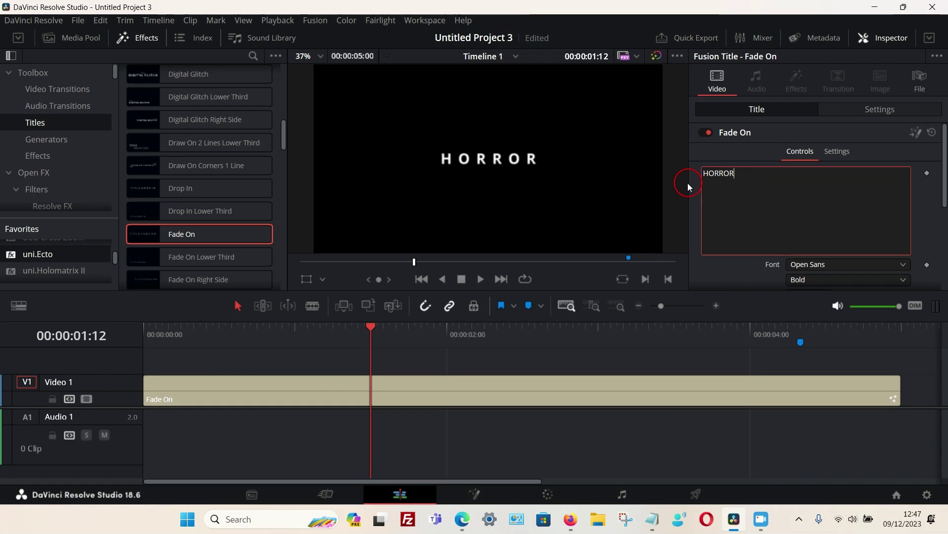
Set the title Size to 0.1709 and the font to AnotherScream
{"action": "scroll", "coordinate": [795, 239], "scroll_direction": "down", "scroll_amount": 3}
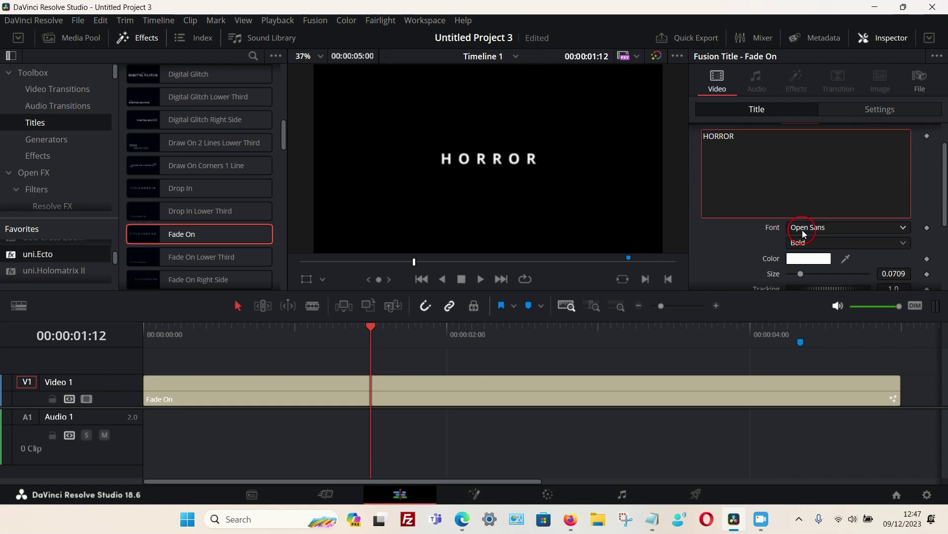
{"action": "left_click_drag", "start_coordinate": [809, 246], "coordinate": [817, 240]}
{"action": "scroll", "coordinate": [809, 198], "scroll_direction": "up", "scroll_amount": 2}
{"action": "scroll", "coordinate": [813, 212], "scroll_direction": "up", "scroll_amount": 2}
{"action": "scroll", "coordinate": [815, 229], "scroll_direction": "down", "scroll_amount": 2}
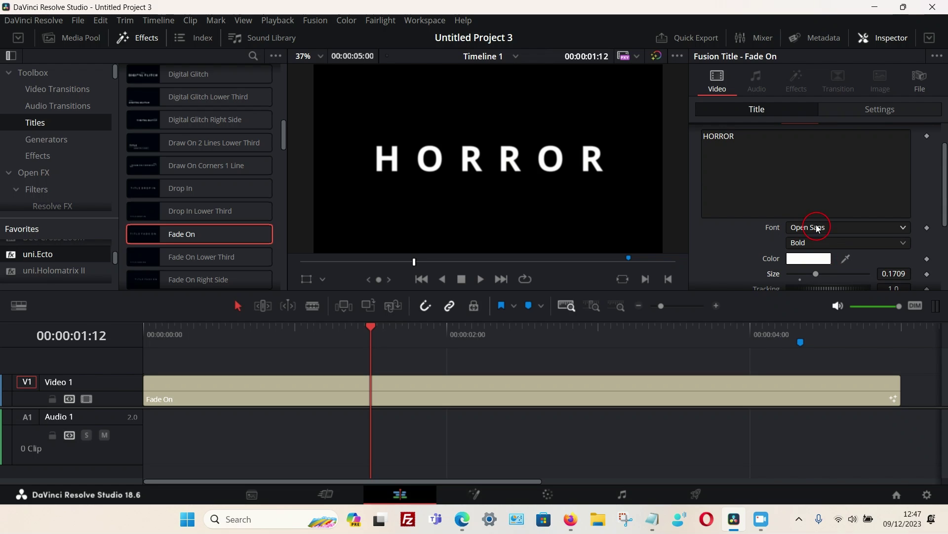
{"action": "left_click", "coordinate": [815, 227]}
{"action": "scroll", "coordinate": [826, 276], "scroll_direction": "up", "scroll_amount": 20}
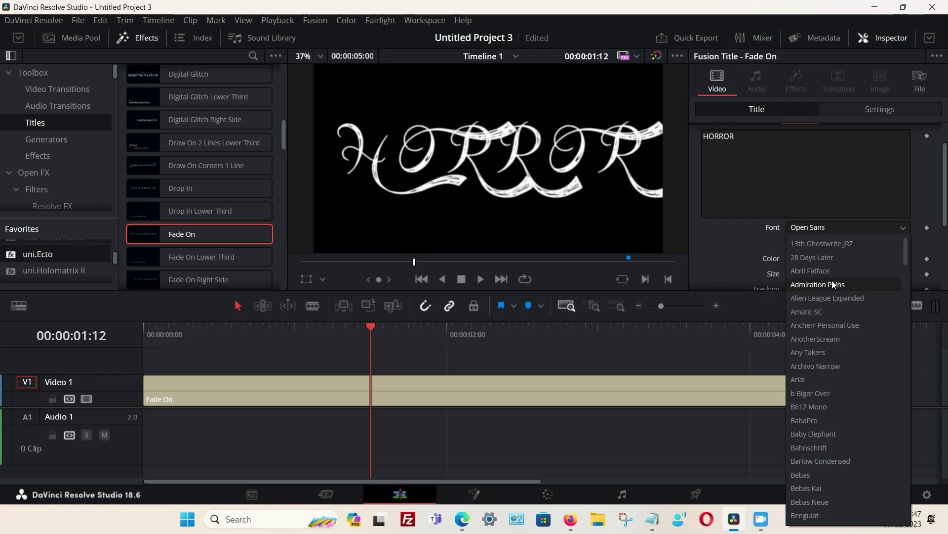
{"action": "left_click", "coordinate": [834, 336]}
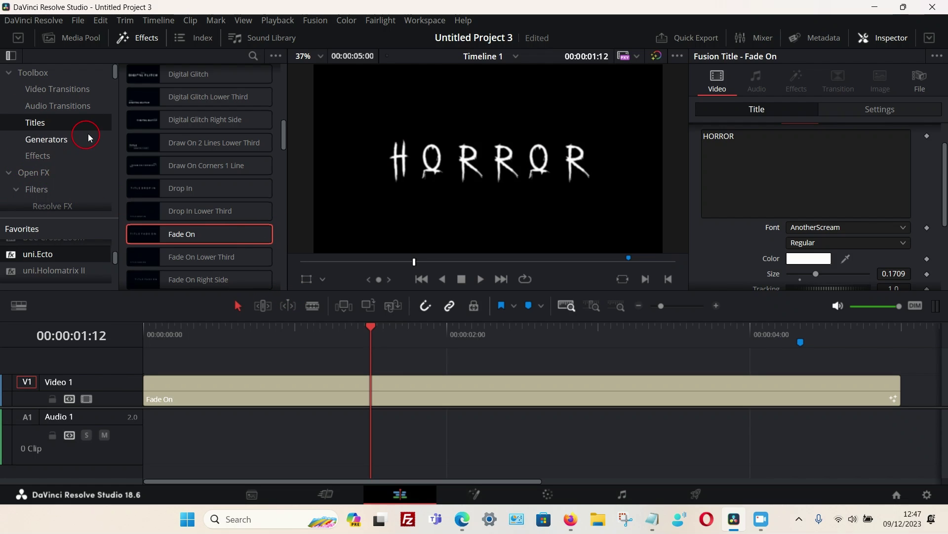
Apply uni.Ecto from Favorites to the Fade On clip and preview the blue glow
{"action": "scroll", "coordinate": [70, 188], "scroll_direction": "down", "scroll_amount": 2}
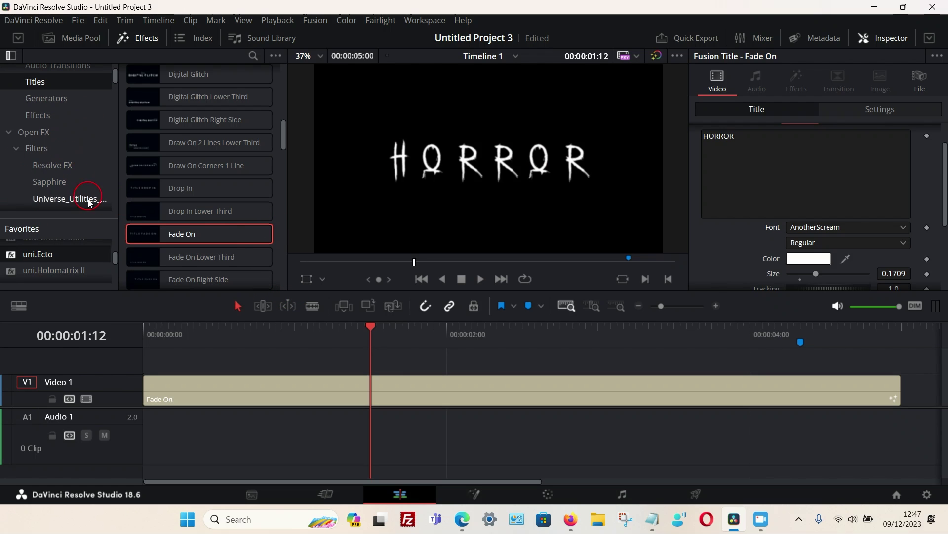
{"action": "left_click_drag", "start_coordinate": [42, 257], "coordinate": [286, 383]}
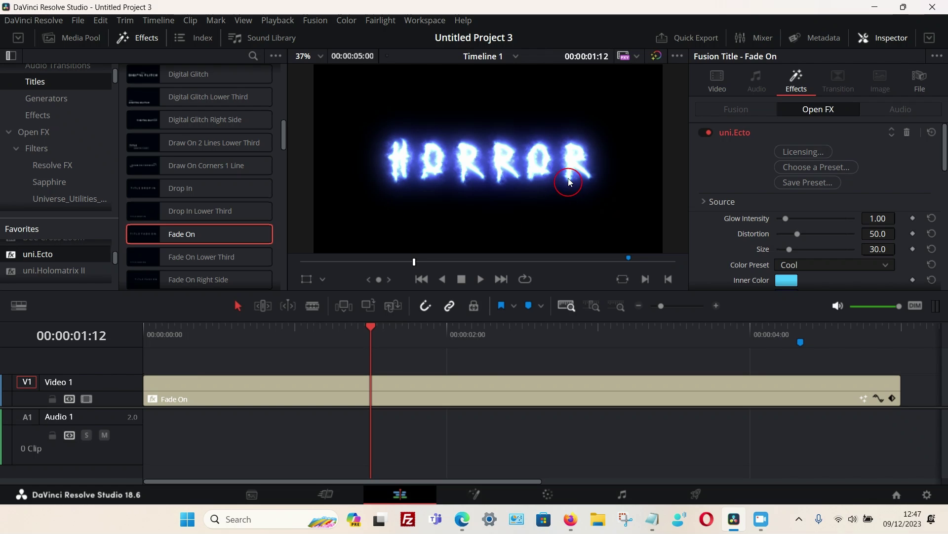
{"action": "left_click_drag", "start_coordinate": [181, 341], "coordinate": [277, 354]}
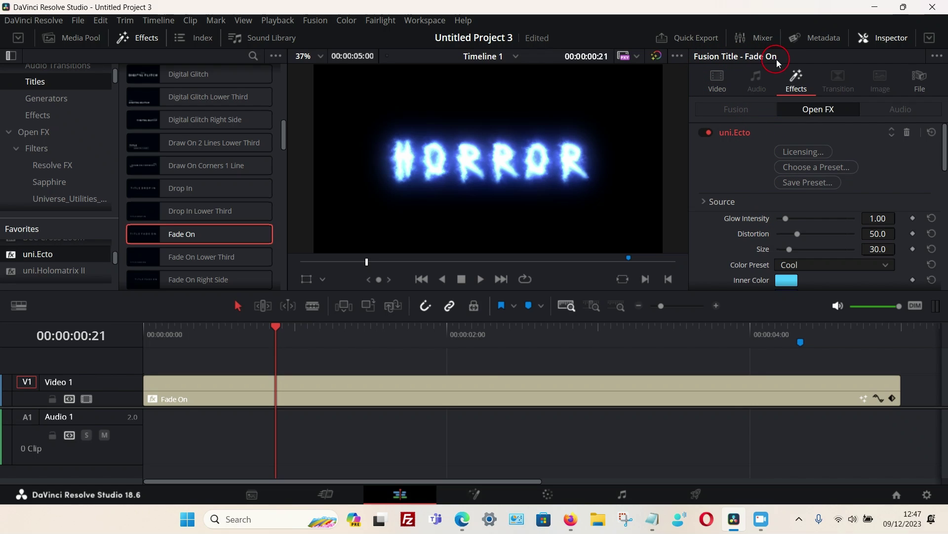
{"action": "left_click", "coordinate": [800, 83]}
Apply the uni.Ecto Infection preset and preview the fiery glow
{"action": "left_click", "coordinate": [803, 168]}
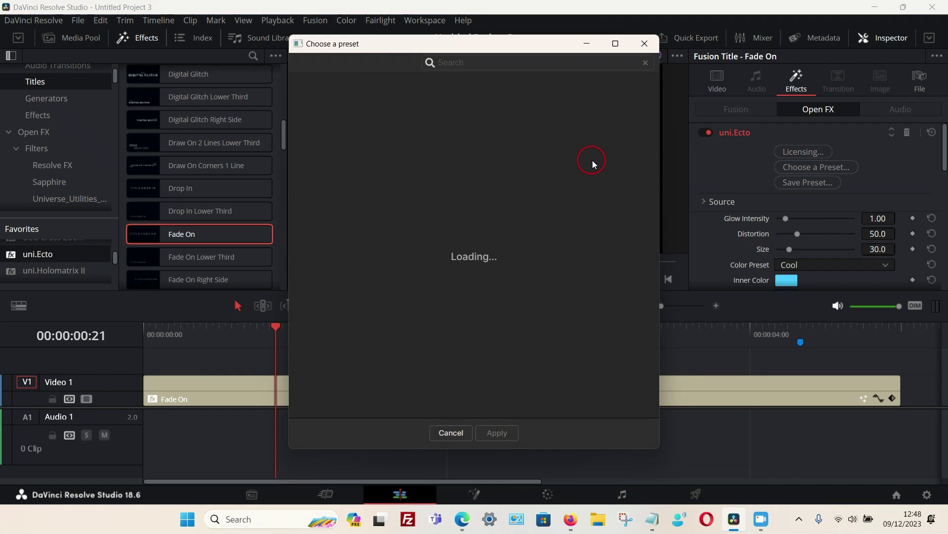
{"action": "left_click_drag", "start_coordinate": [475, 46], "coordinate": [184, 33]}
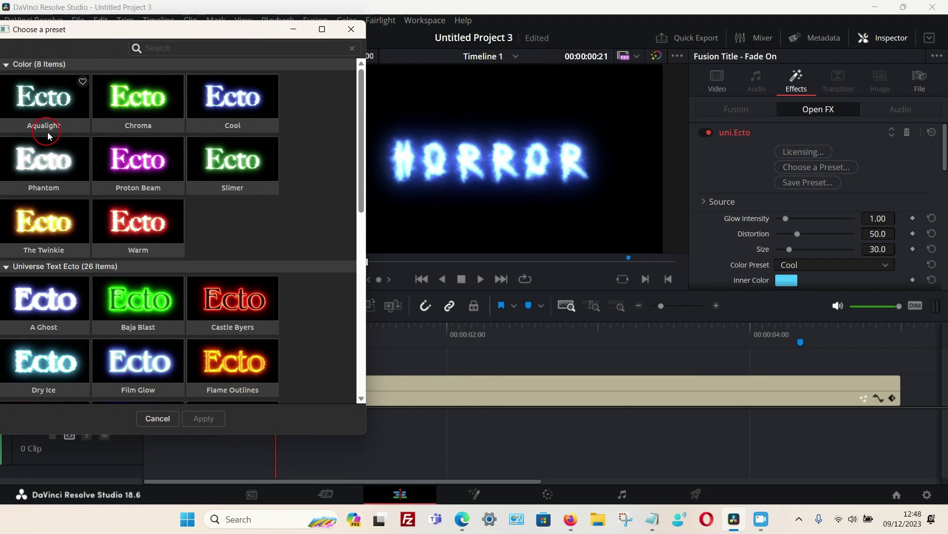
{"action": "scroll", "coordinate": [54, 140], "scroll_direction": "down", "scroll_amount": 6}
{"action": "scroll", "coordinate": [60, 145], "scroll_direction": "down", "scroll_amount": 2}
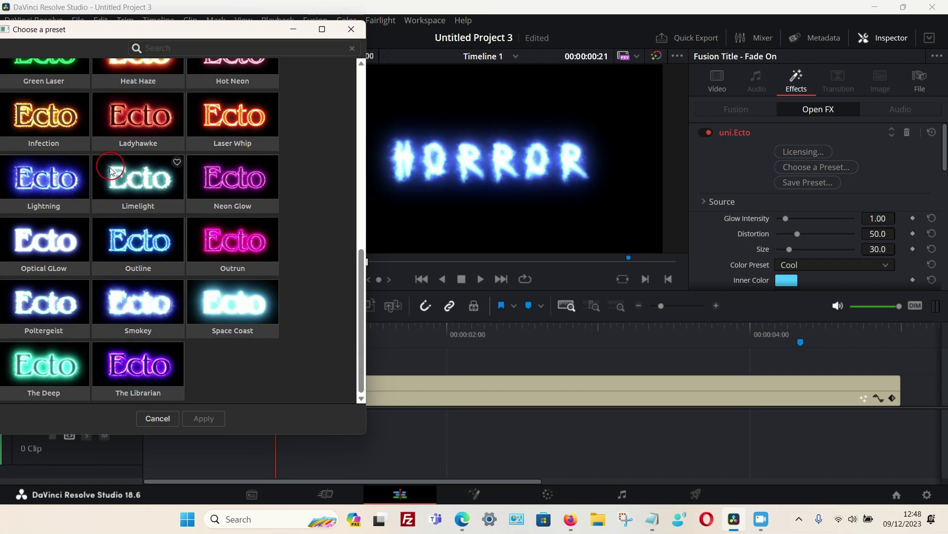
{"action": "scroll", "coordinate": [29, 168], "scroll_direction": "up", "scroll_amount": 1}
{"action": "left_click", "coordinate": [29, 171]}
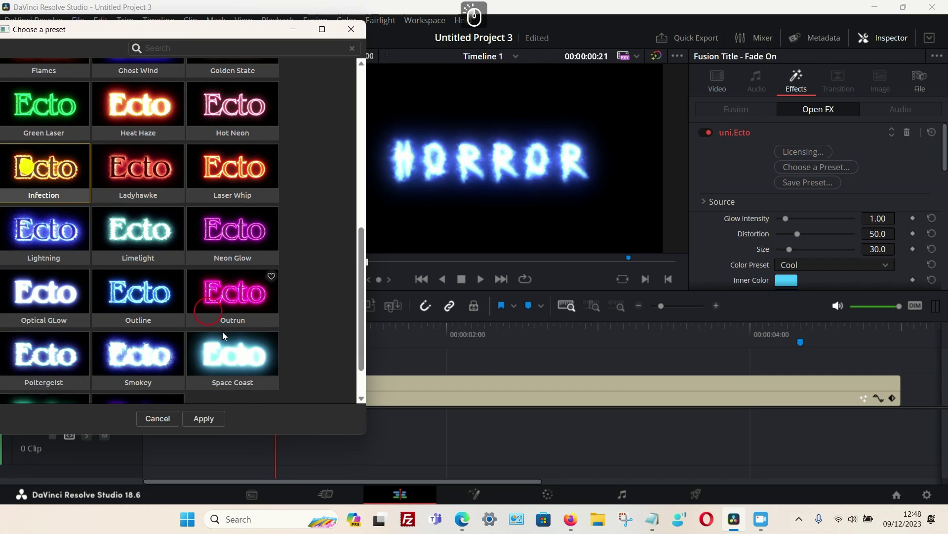
{"action": "left_click", "coordinate": [217, 418]}
{"action": "left_click_drag", "start_coordinate": [177, 330], "coordinate": [688, 326]}
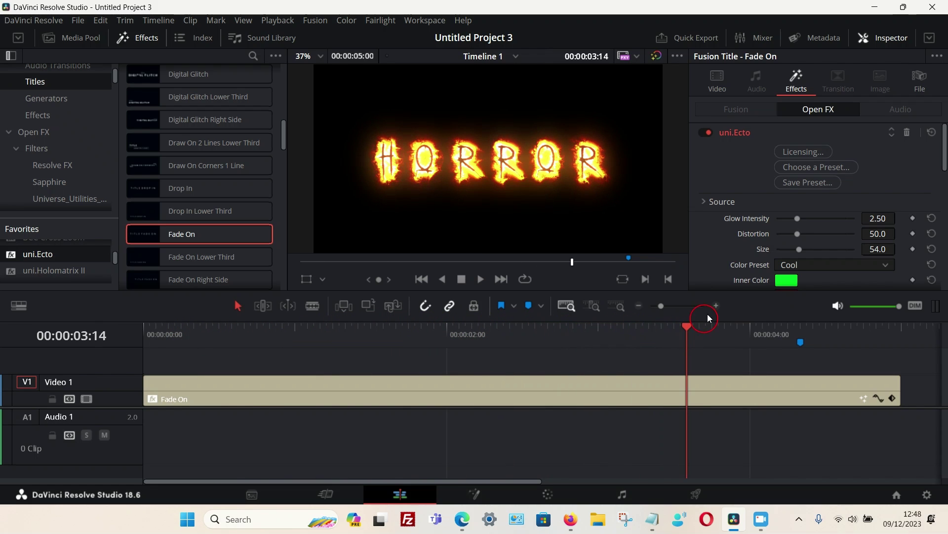
Switch to the Film Glow preset and preview the blue glow
{"action": "left_click", "coordinate": [809, 173]}
{"action": "scroll", "coordinate": [454, 267], "scroll_direction": "down", "scroll_amount": 4}
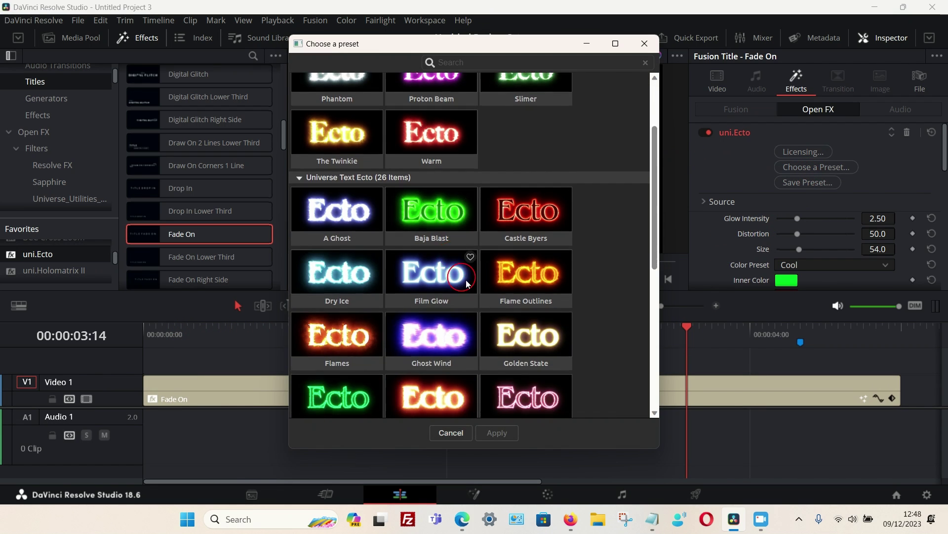
{"action": "left_click", "coordinate": [438, 280]}
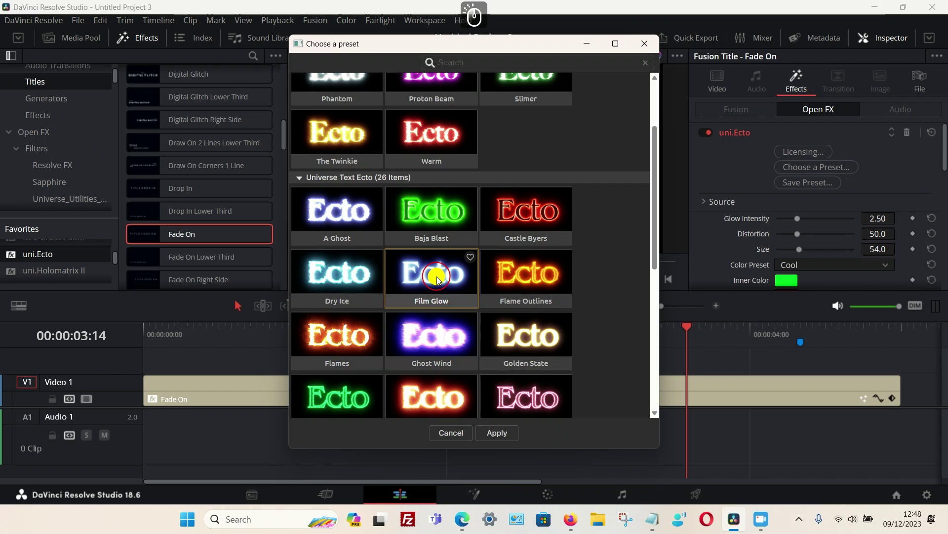
{"action": "left_click", "coordinate": [503, 433]}
{"action": "left_click_drag", "start_coordinate": [208, 338], "coordinate": [577, 337]}
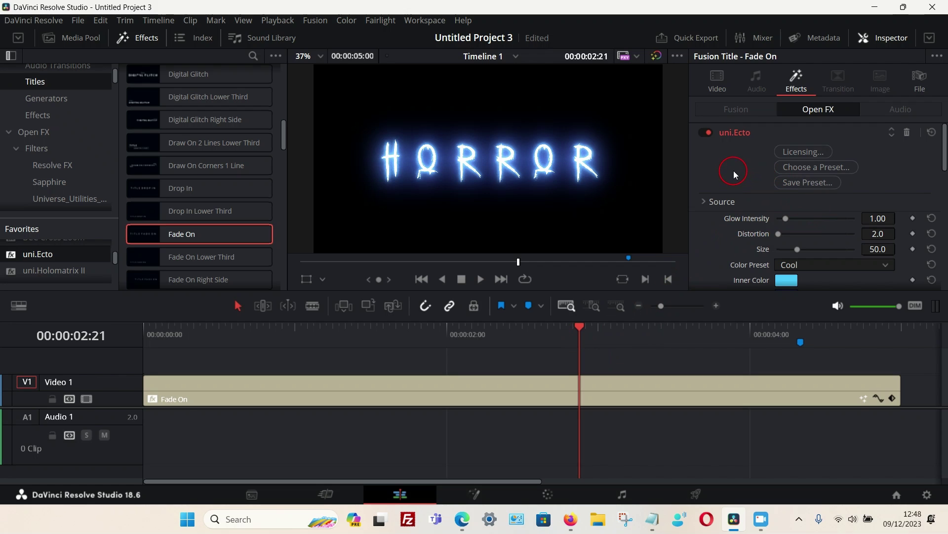
Set Glow Intensity to 0.93 and Distortion to 68.2, previewing the result
{"action": "scroll", "coordinate": [770, 177], "scroll_direction": "down", "scroll_amount": 1}
{"action": "scroll", "coordinate": [778, 143], "scroll_direction": "up", "scroll_amount": 1}
{"action": "scroll", "coordinate": [773, 153], "scroll_direction": "down", "scroll_amount": 1}
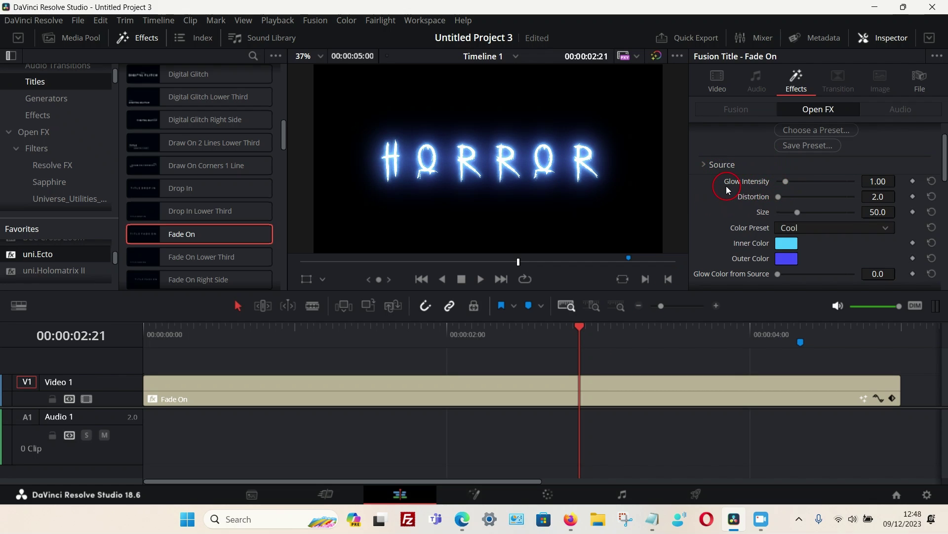
{"action": "mouse_move", "coordinate": [783, 182]}
{"action": "left_mouse_down"}
{"action": "mouse_move", "coordinate": [865, 185]}
{"action": "mouse_move", "coordinate": [786, 182]}
{"action": "left_mouse_up"}
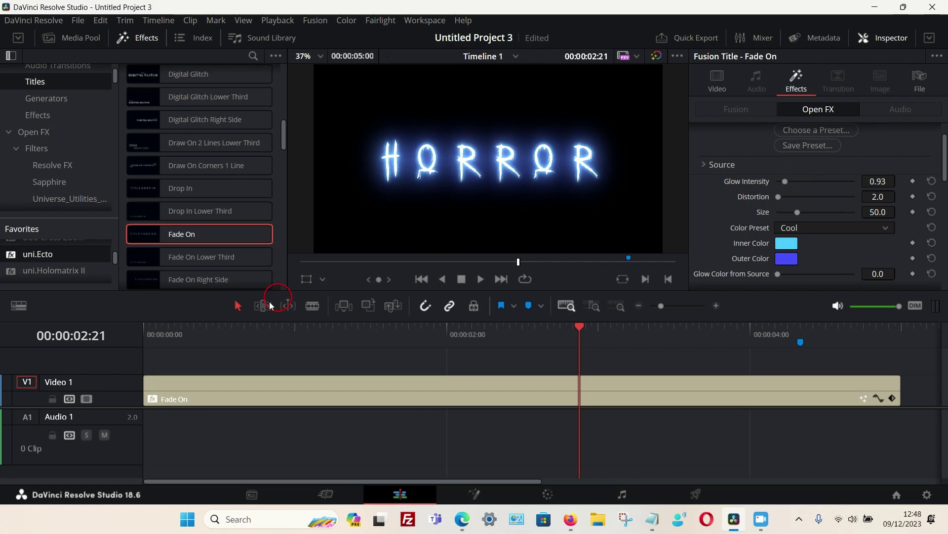
{"action": "left_click_drag", "start_coordinate": [202, 341], "coordinate": [472, 355]}
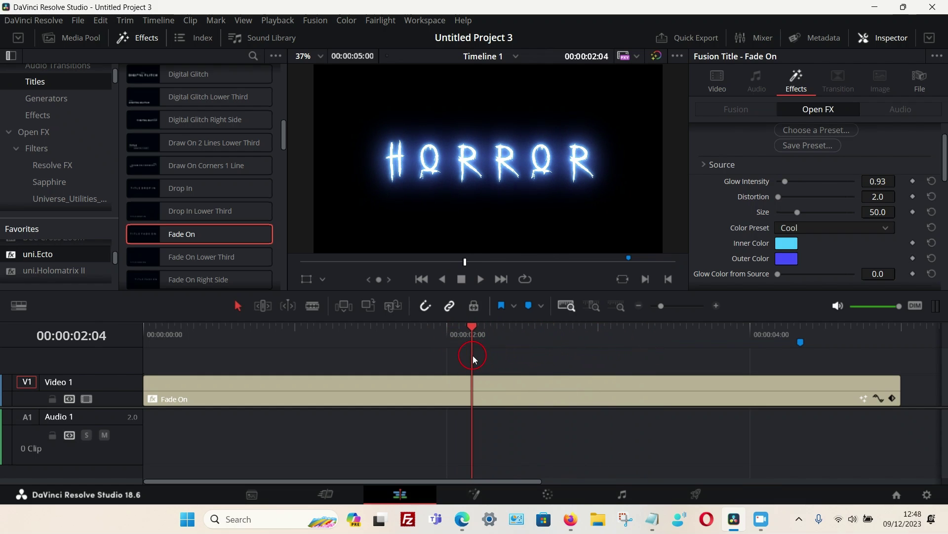
{"action": "left_click_drag", "start_coordinate": [779, 196], "coordinate": [807, 194]}
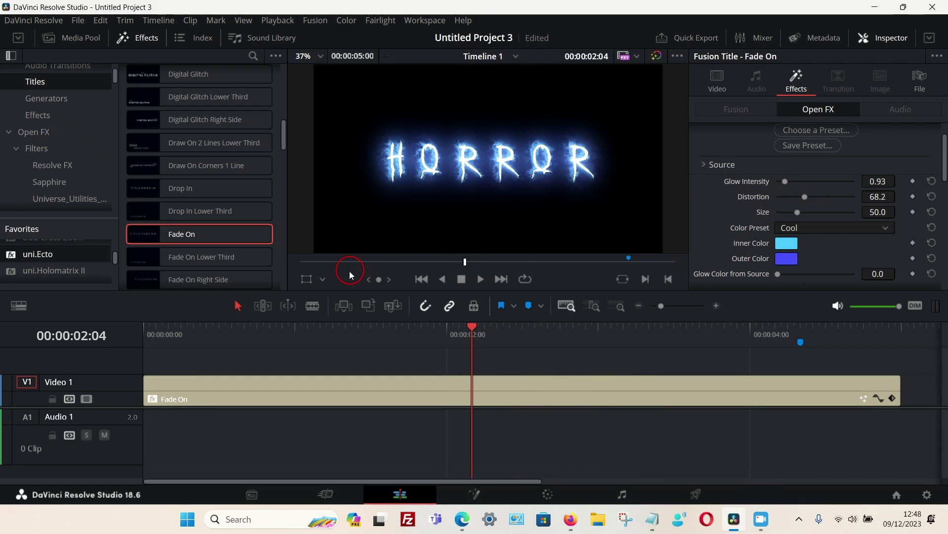
{"action": "left_click_drag", "start_coordinate": [225, 334], "coordinate": [486, 335]}
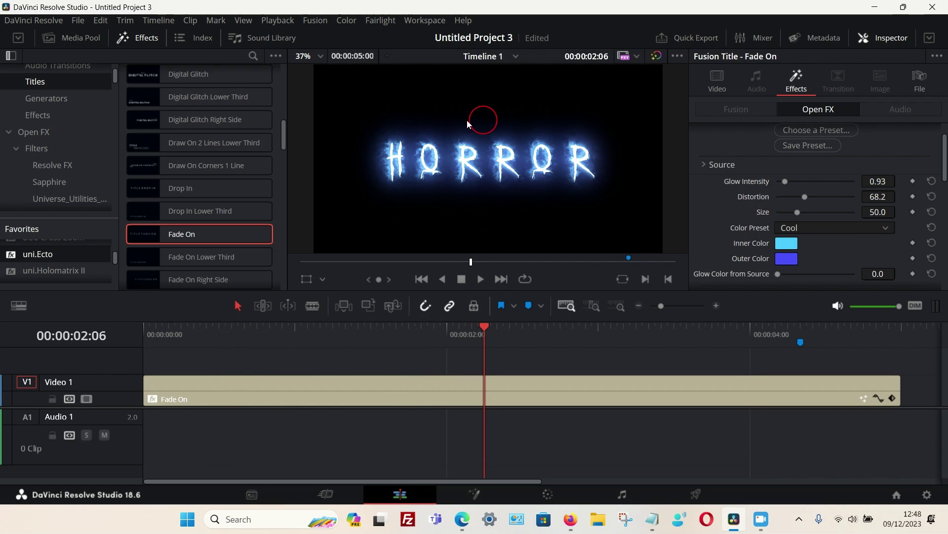
{"action": "left_click_drag", "start_coordinate": [165, 342], "coordinate": [694, 354]}
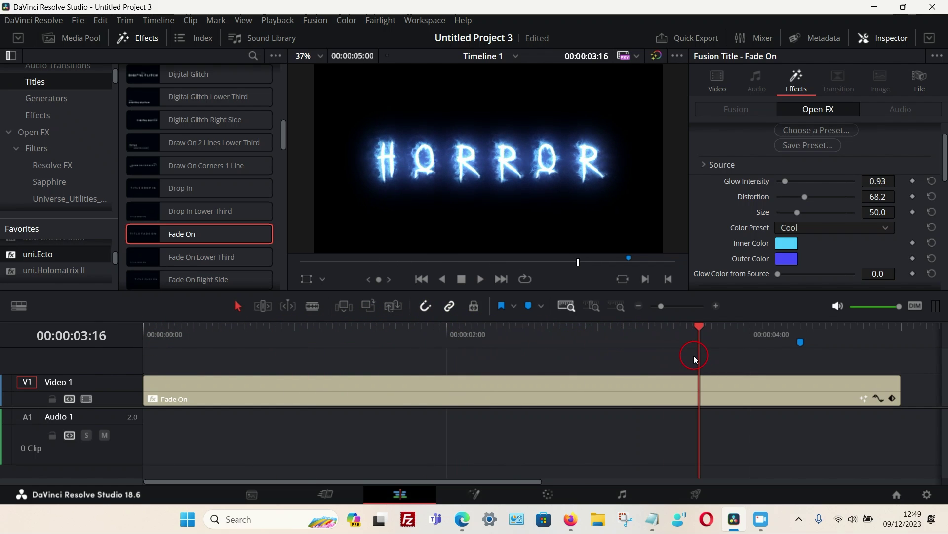
Set the glow Size to 24.8 and preview it around two seconds
{"action": "left_click_drag", "start_coordinate": [799, 213], "coordinate": [834, 212]}
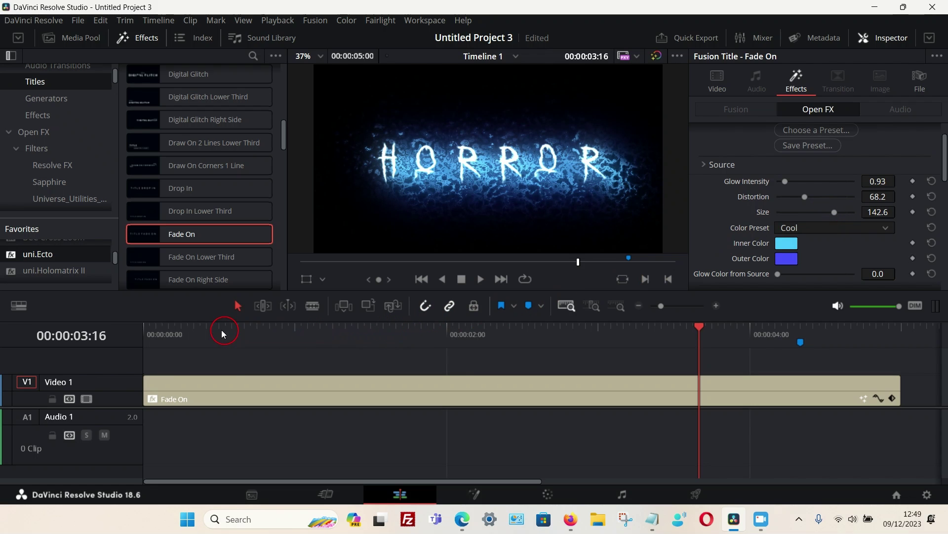
{"action": "left_click_drag", "start_coordinate": [172, 339], "coordinate": [531, 324]}
{"action": "left_click_drag", "start_coordinate": [638, 335], "coordinate": [662, 337]}
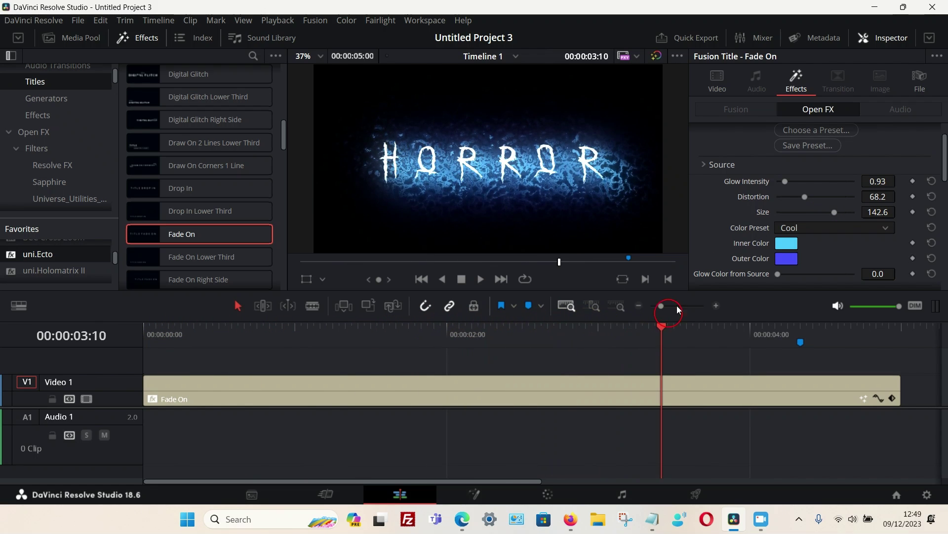
{"action": "left_click_drag", "start_coordinate": [778, 212], "coordinate": [786, 212]}
{"action": "left_click_drag", "start_coordinate": [394, 291], "coordinate": [394, 291]}
{"action": "left_click_drag", "start_coordinate": [241, 328], "coordinate": [460, 327]}
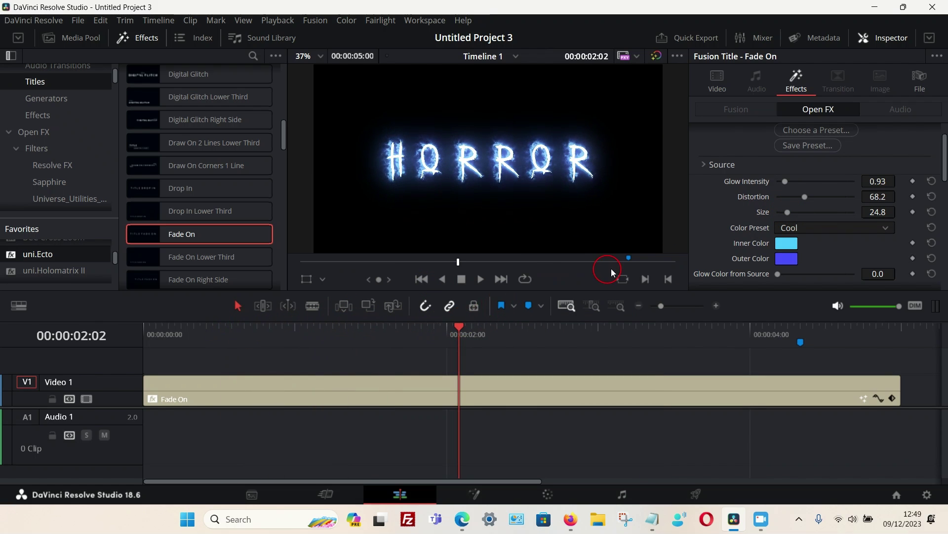
{"action": "scroll", "coordinate": [746, 206], "scroll_direction": "down", "scroll_amount": 2}
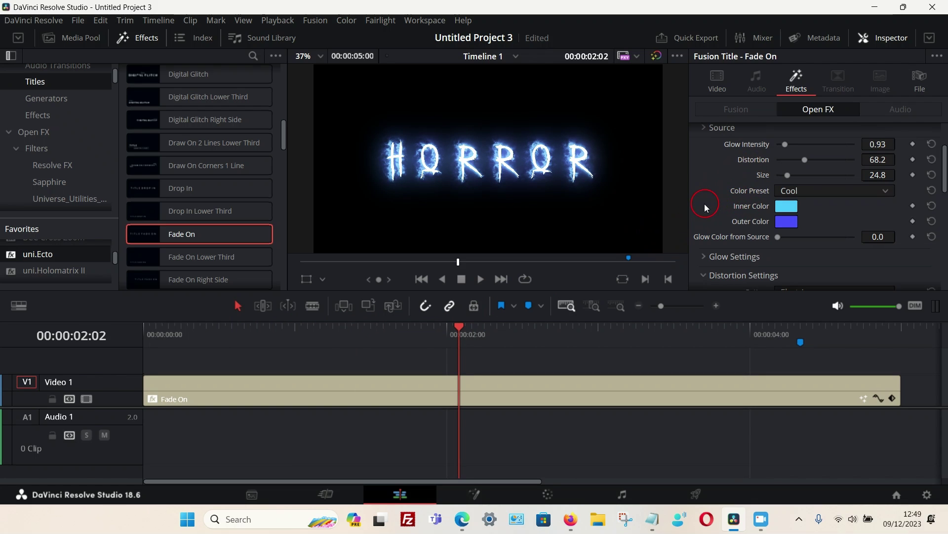
Try the Warm, Chroma, Proton Beam, Slimer, Phantom and User Defined colour presets, ending on Cool
{"action": "left_click", "coordinate": [811, 195]}
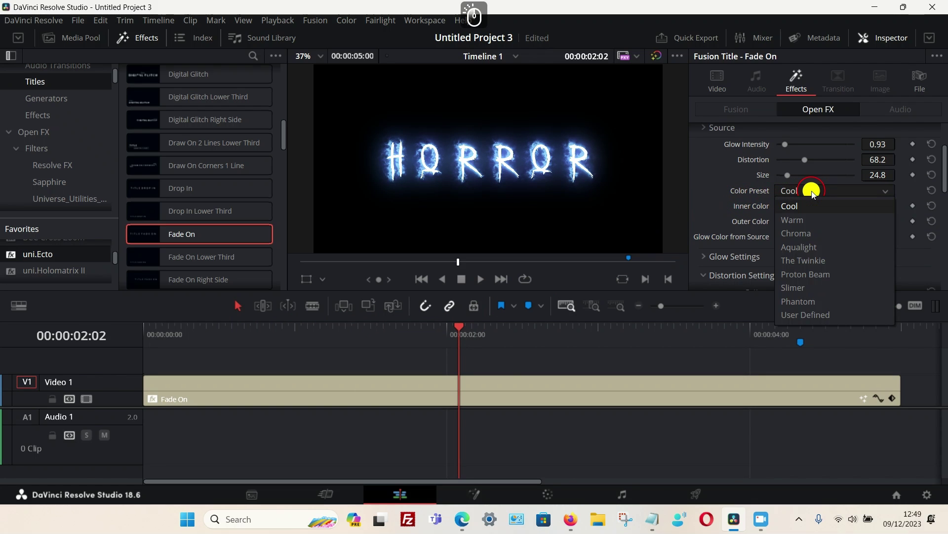
{"action": "left_click", "coordinate": [822, 216]}
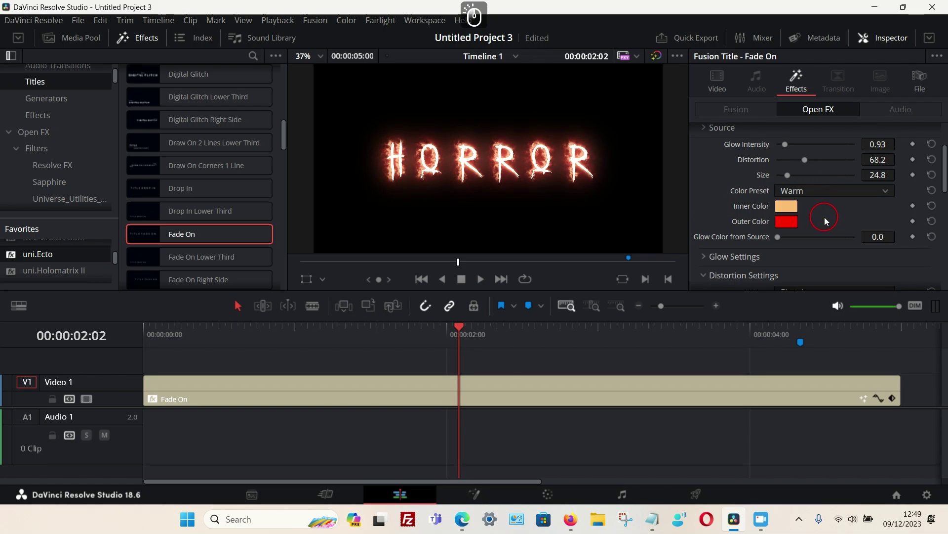
{"action": "left_click", "coordinate": [828, 195]}
{"action": "left_click", "coordinate": [830, 233]}
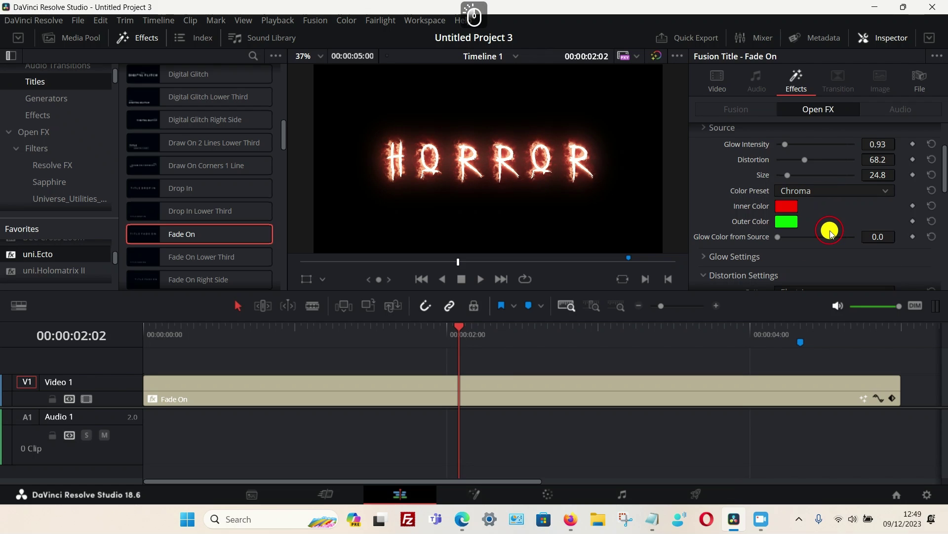
{"action": "left_click", "coordinate": [827, 195]}
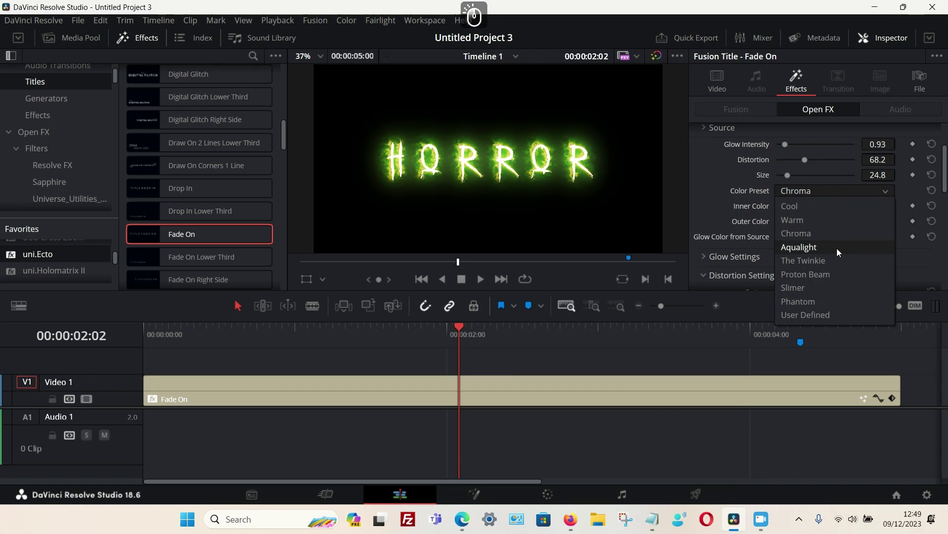
{"action": "left_click", "coordinate": [830, 273]}
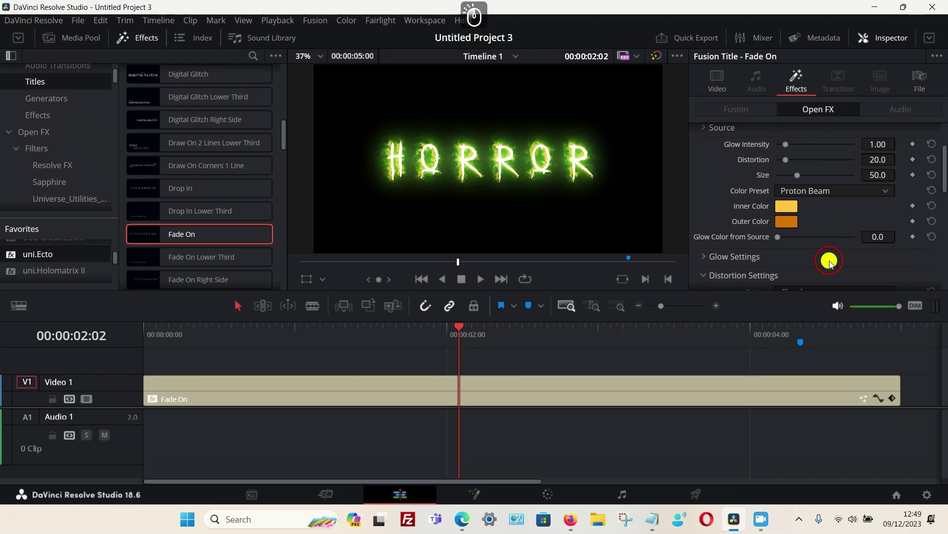
{"action": "left_click", "coordinate": [831, 196]}
{"action": "left_click", "coordinate": [832, 289]}
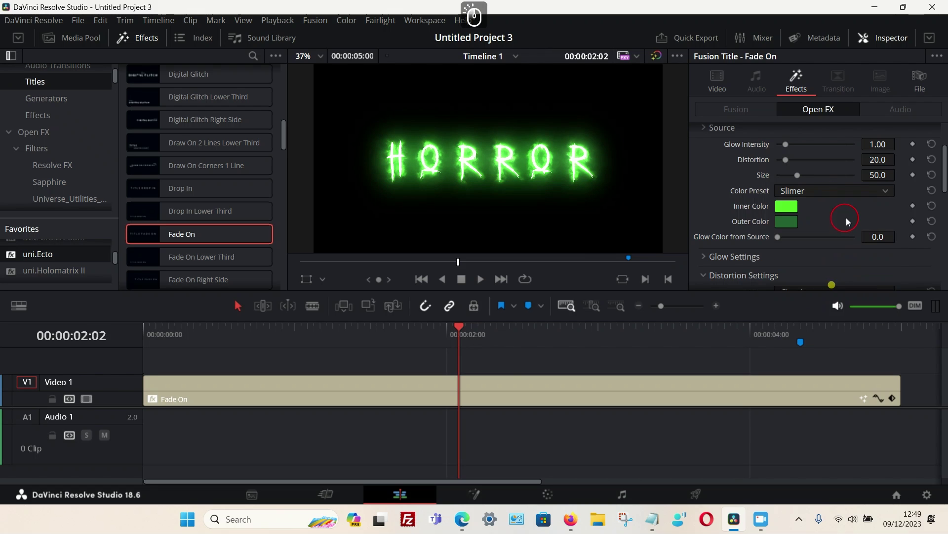
{"action": "left_click", "coordinate": [847, 193]}
{"action": "left_click", "coordinate": [832, 302]}
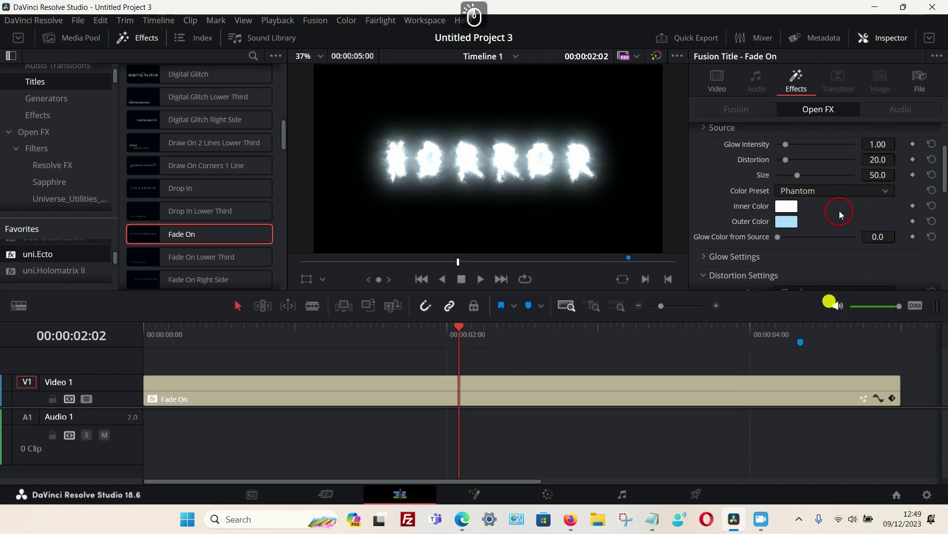
{"action": "left_click", "coordinate": [835, 193]}
{"action": "left_click", "coordinate": [824, 314]}
{"action": "left_click", "coordinate": [828, 195]}
{"action": "left_click", "coordinate": [826, 205]}
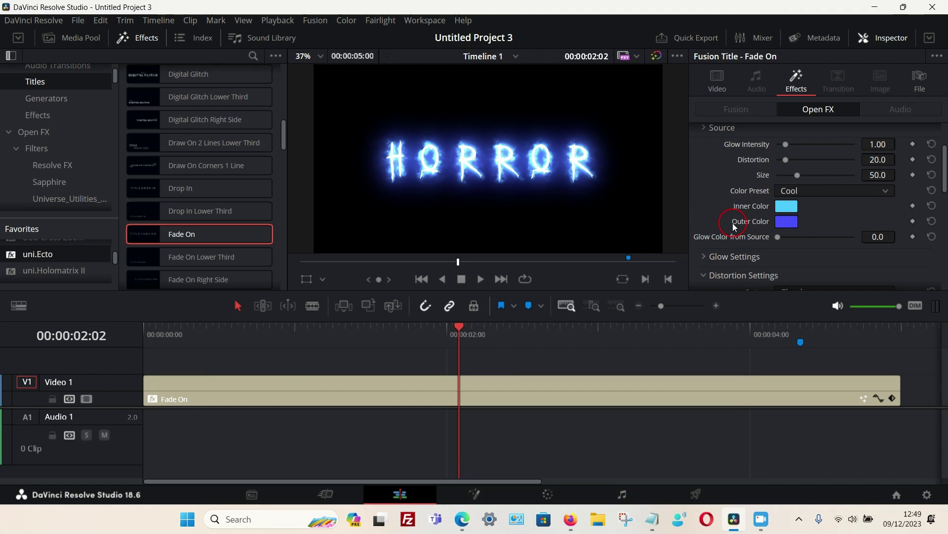
Set the outer glow colour to pink-red #fd1754 and preview it
{"action": "left_click", "coordinate": [786, 223]}
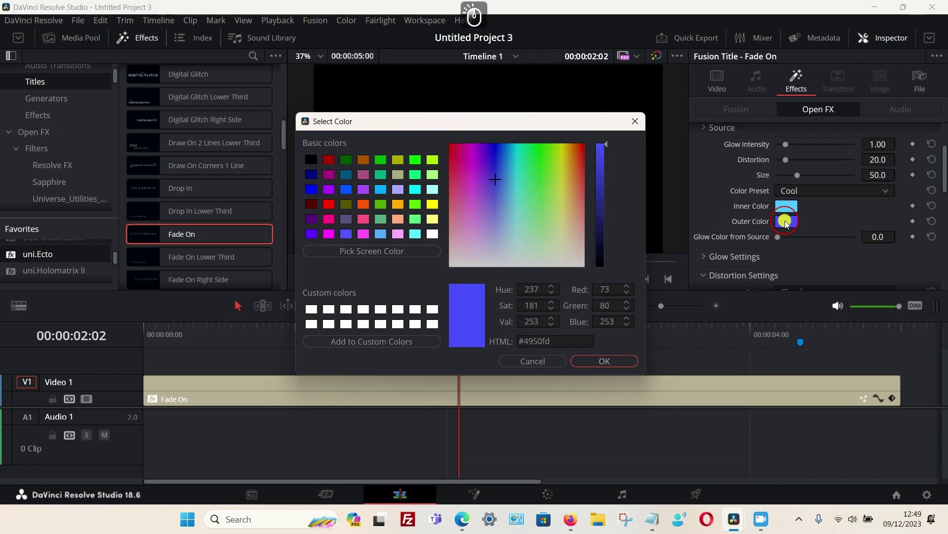
{"action": "left_click_drag", "start_coordinate": [500, 122], "coordinate": [251, 103]}
{"action": "left_click_drag", "start_coordinate": [208, 129], "coordinate": [205, 135]}
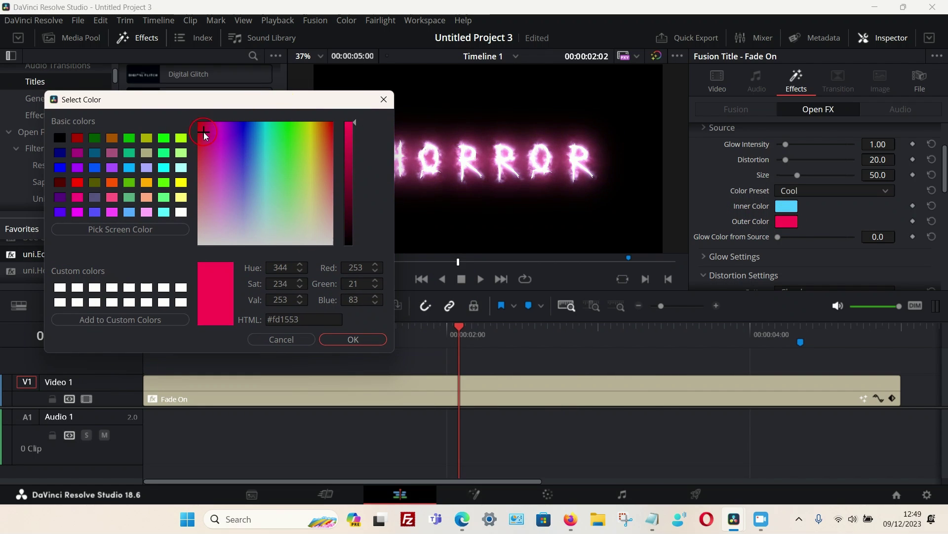
{"action": "left_click", "coordinate": [341, 341]}
{"action": "left_click_drag", "start_coordinate": [226, 338], "coordinate": [762, 346]}
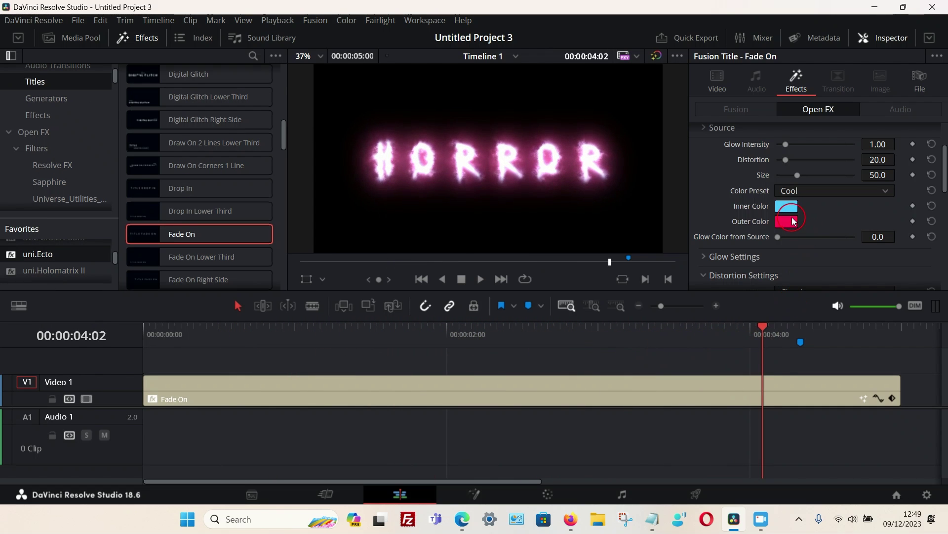
Expand Glow Settings and raise Contrast to 100, previewing the glow
{"action": "scroll", "coordinate": [745, 180], "scroll_direction": "down", "scroll_amount": 3}
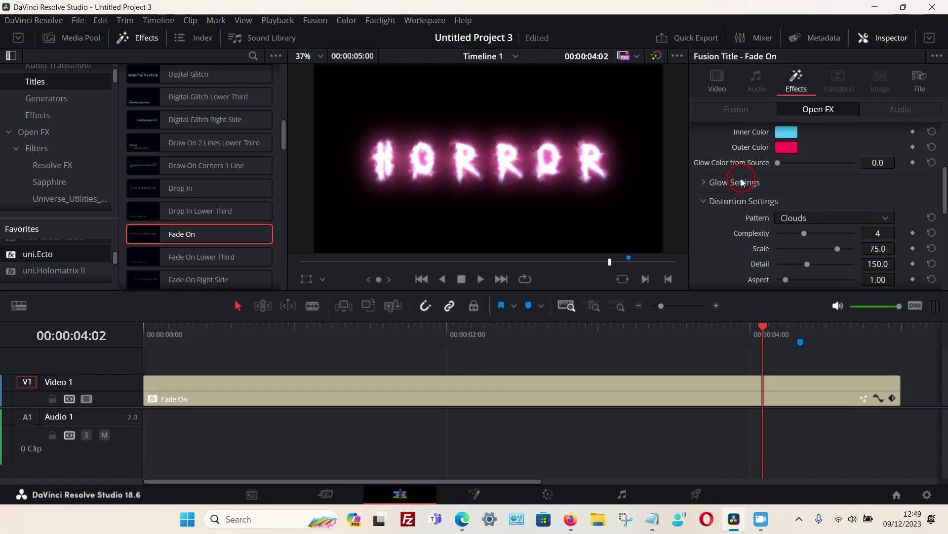
{"action": "left_click", "coordinate": [704, 183]}
{"action": "scroll", "coordinate": [716, 190], "scroll_direction": "down", "scroll_amount": 3}
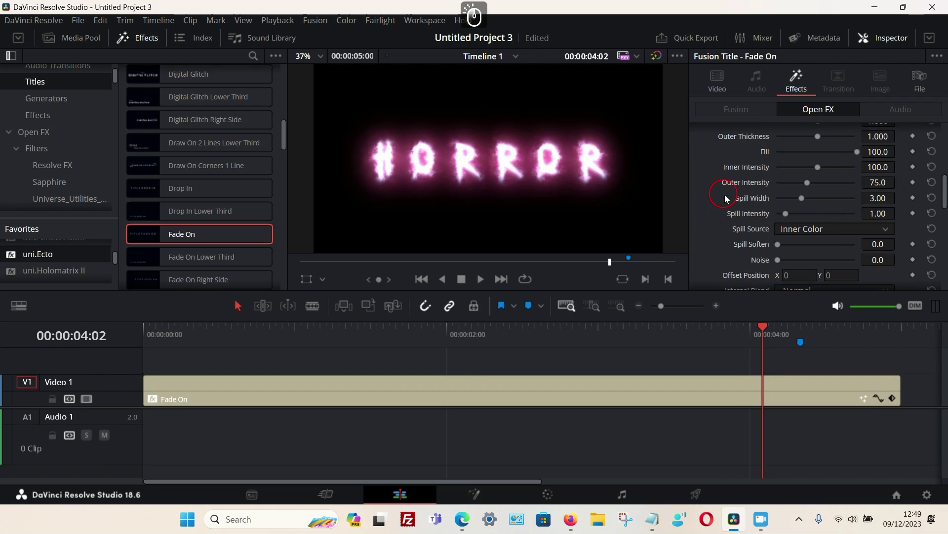
{"action": "scroll", "coordinate": [719, 195], "scroll_direction": "up", "scroll_amount": 3}
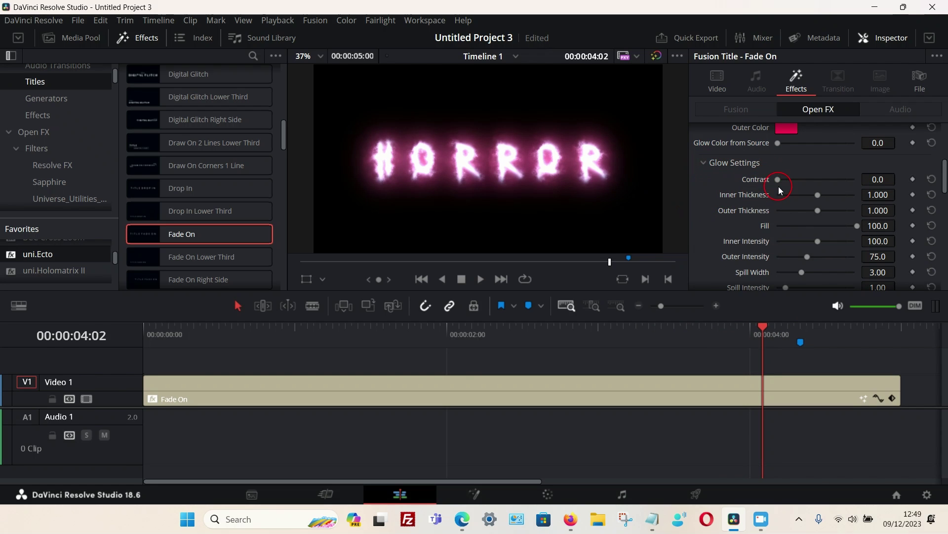
{"action": "left_click_drag", "start_coordinate": [780, 180], "coordinate": [819, 177]}
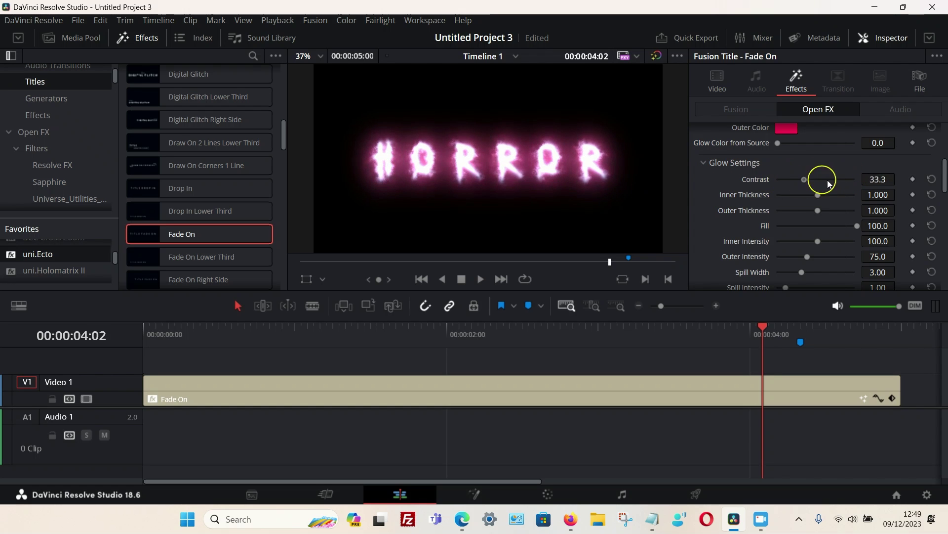
{"action": "left_click_drag", "start_coordinate": [313, 320], "coordinate": [520, 355]}
Drop Inner Thickness to 0 and review the Clouds distortion settings
{"action": "left_click_drag", "start_coordinate": [791, 198], "coordinate": [769, 210]}
{"action": "left_click_drag", "start_coordinate": [233, 337], "coordinate": [581, 338]}
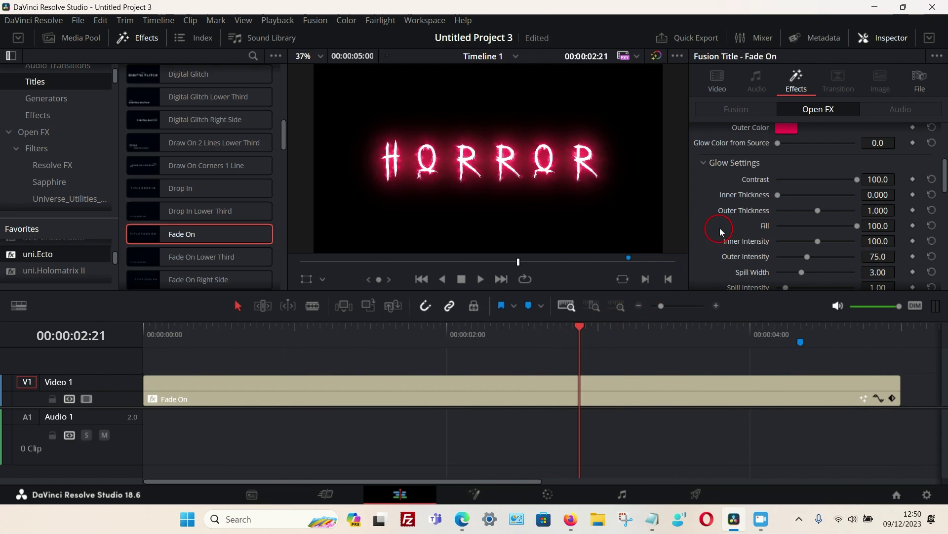
{"action": "scroll", "coordinate": [724, 200], "scroll_direction": "down", "scroll_amount": 1}
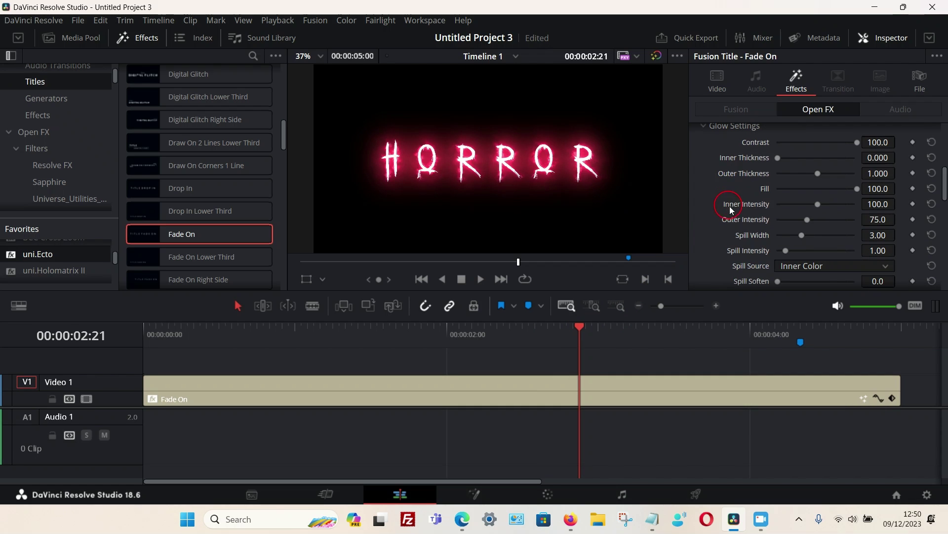
{"action": "scroll", "coordinate": [716, 206], "scroll_direction": "down", "scroll_amount": 1}
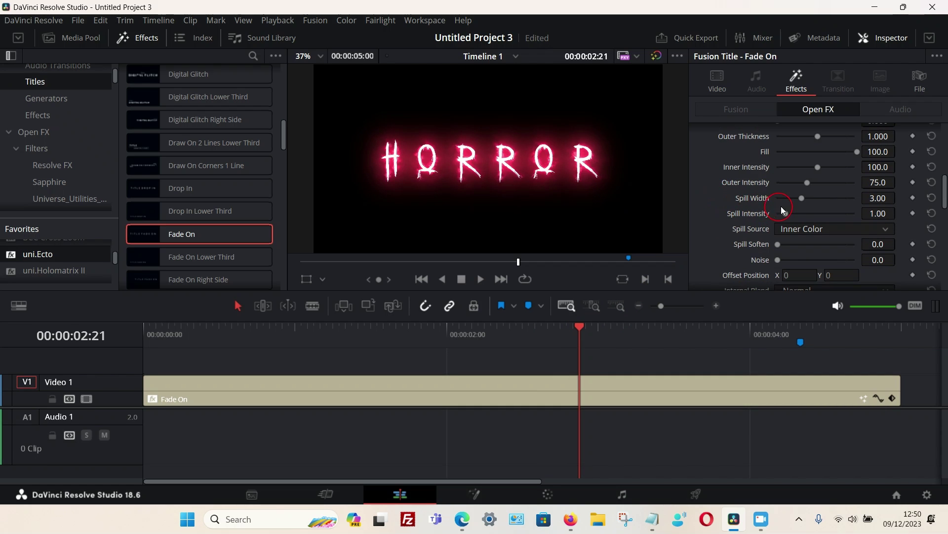
{"action": "scroll", "coordinate": [805, 201], "scroll_direction": "down", "scroll_amount": 1}
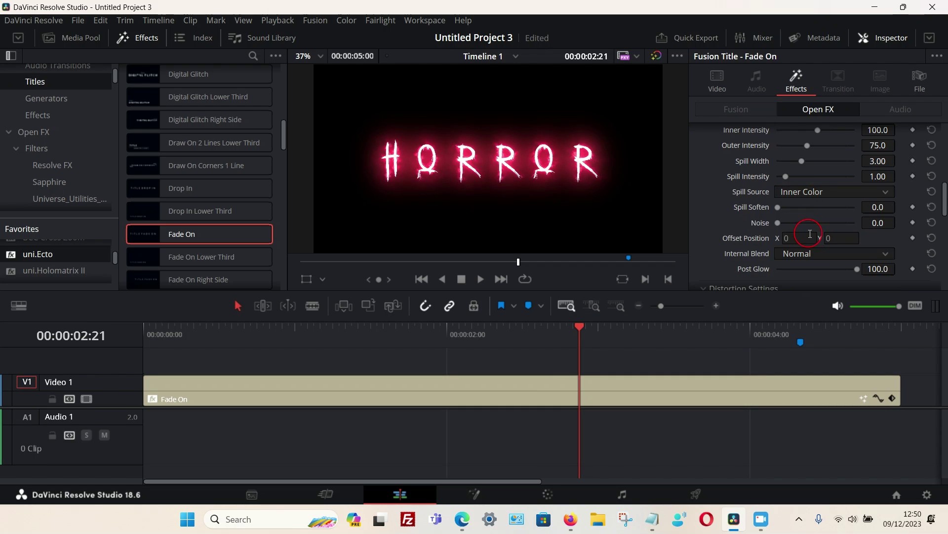
{"action": "scroll", "coordinate": [822, 215], "scroll_direction": "down", "scroll_amount": 3}
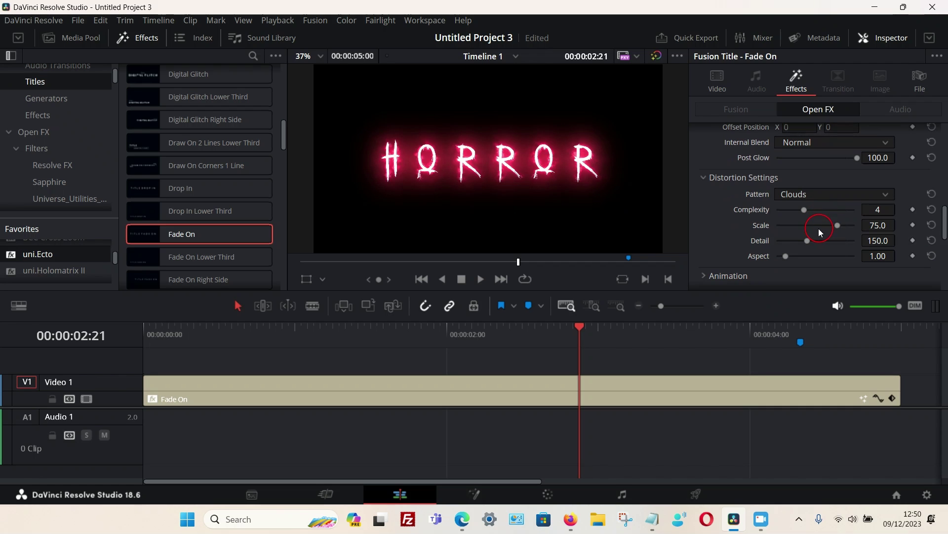
{"action": "scroll", "coordinate": [730, 216], "scroll_direction": "down", "scroll_amount": 1}
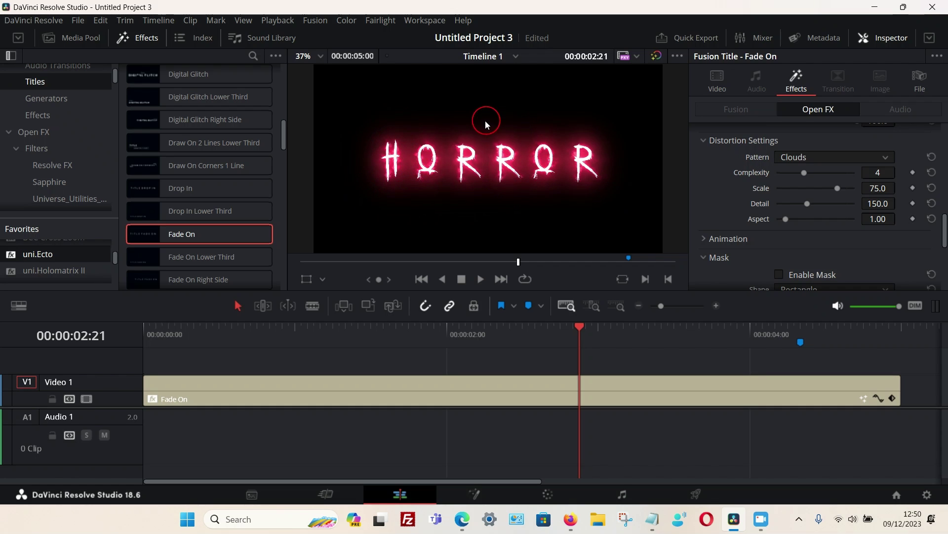
Trial the Plasma, Electric and Brimstone distortion patterns, scrubbing the title to preview each
{"action": "left_click", "coordinate": [798, 156]}
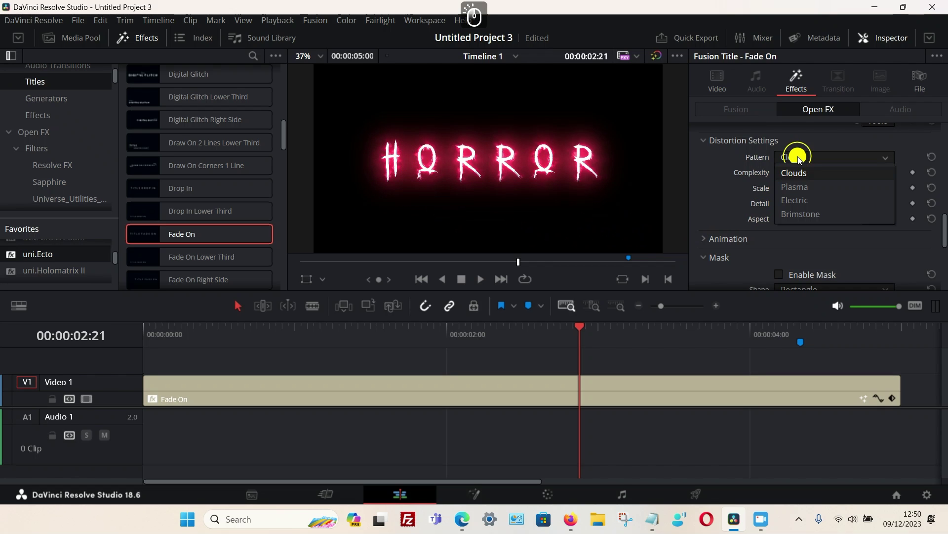
{"action": "left_click", "coordinate": [805, 187]}
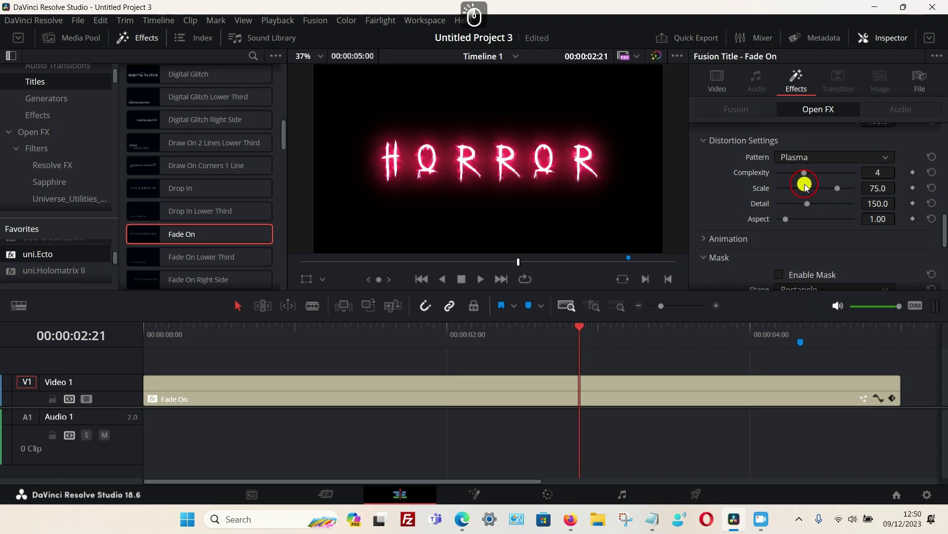
{"action": "left_click", "coordinate": [237, 340]}
{"action": "left_click_drag", "start_coordinate": [238, 340], "coordinate": [536, 339]}
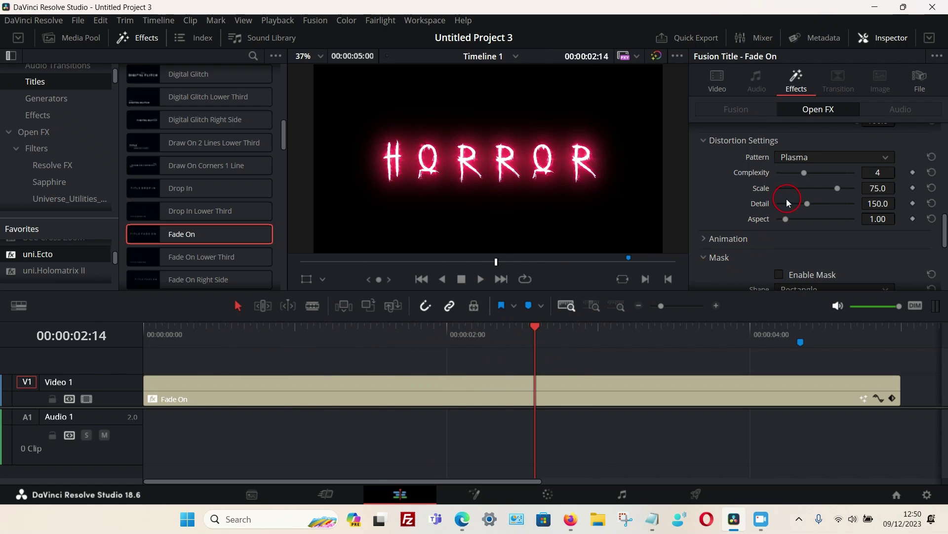
{"action": "left_click", "coordinate": [809, 157]}
{"action": "left_click", "coordinate": [816, 197]}
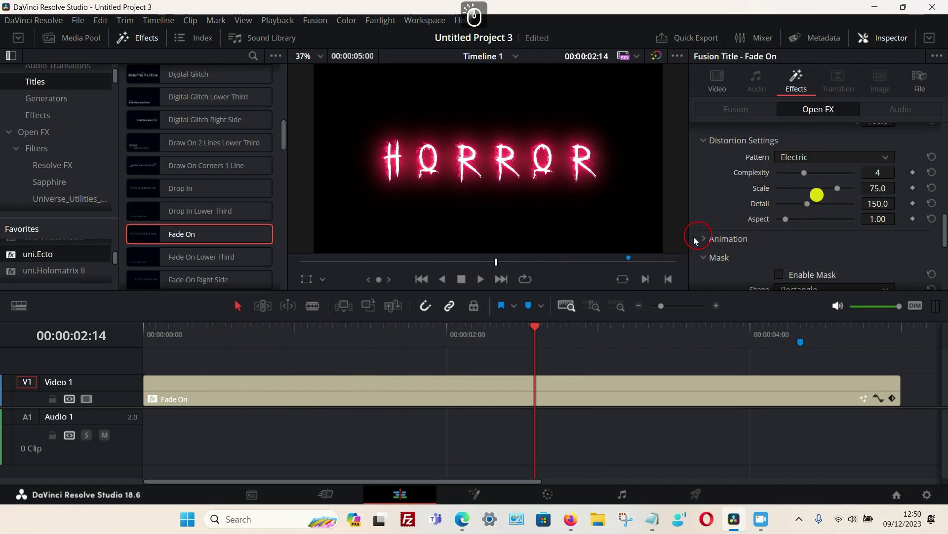
{"action": "left_click_drag", "start_coordinate": [222, 337], "coordinate": [341, 346]}
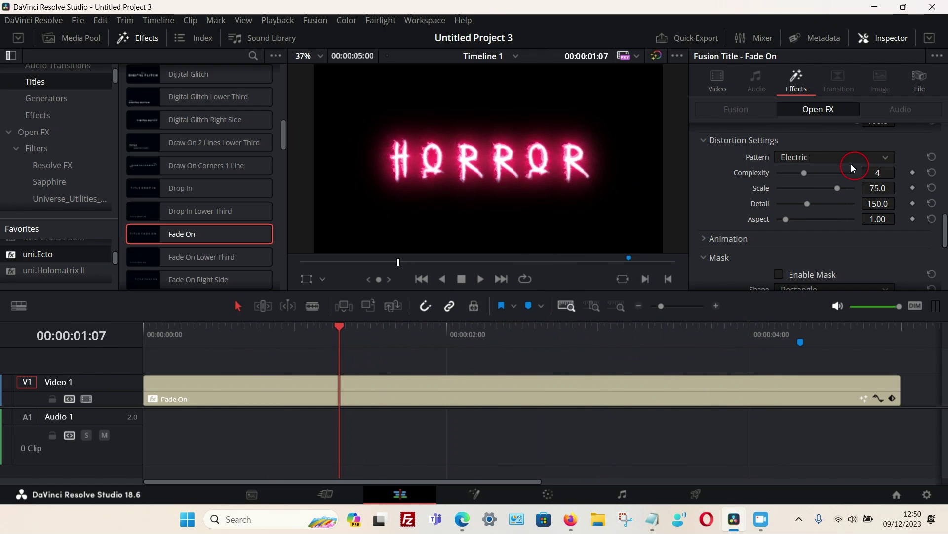
{"action": "left_click", "coordinate": [823, 157]}
{"action": "left_click", "coordinate": [813, 214]}
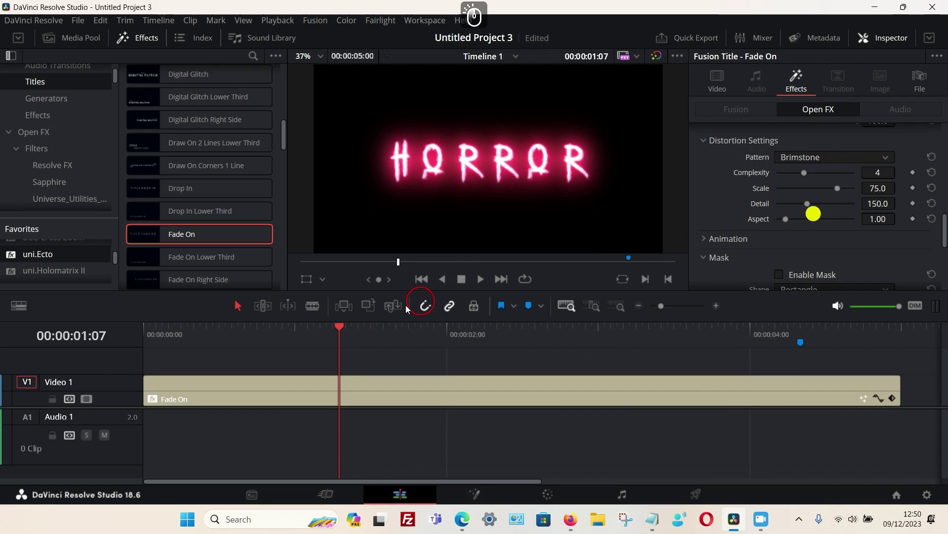
{"action": "left_click_drag", "start_coordinate": [223, 330], "coordinate": [587, 334]}
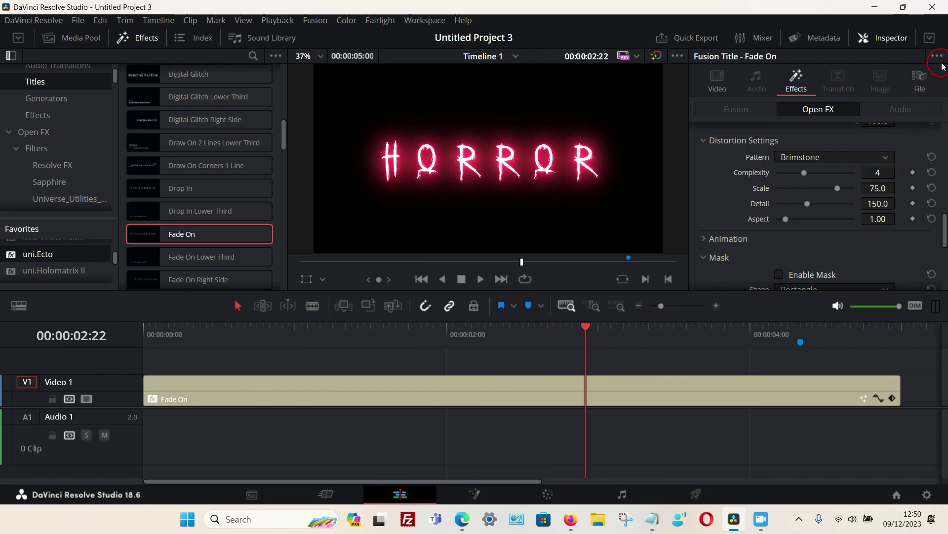
Switch back to the Clouds pattern and raise distortion Complexity from 4 to 8
{"action": "left_click", "coordinate": [821, 159]}
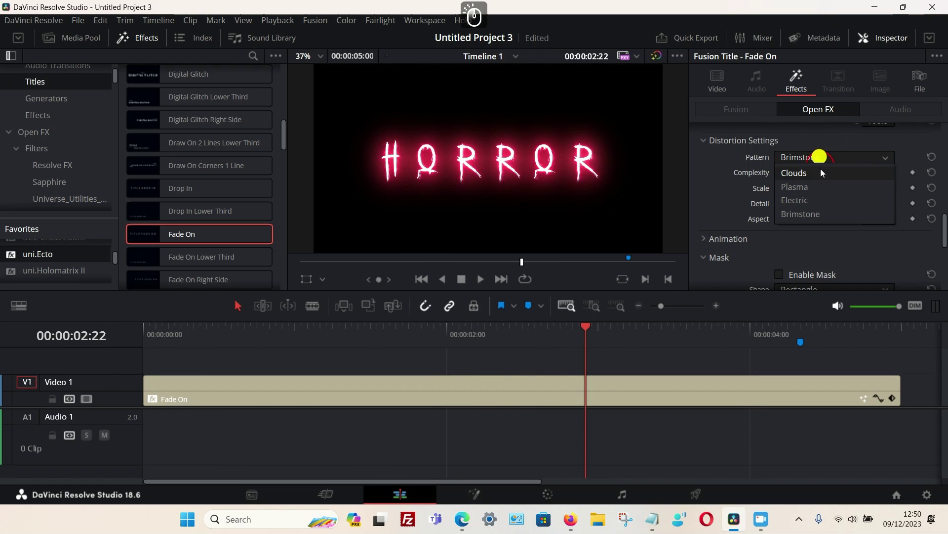
{"action": "left_click", "coordinate": [818, 174]}
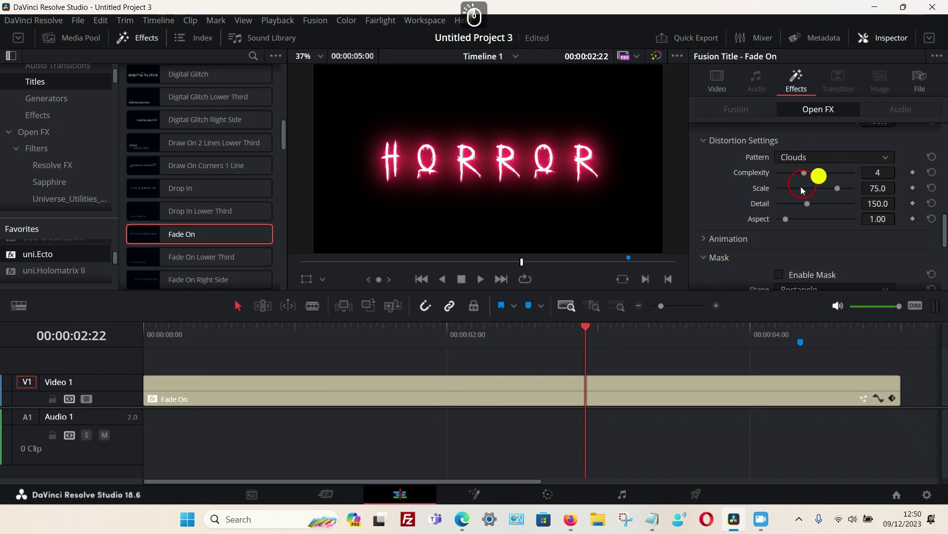
{"action": "left_click_drag", "start_coordinate": [804, 177], "coordinate": [836, 172]}
{"action": "left_click_drag", "start_coordinate": [218, 337], "coordinate": [720, 327]}
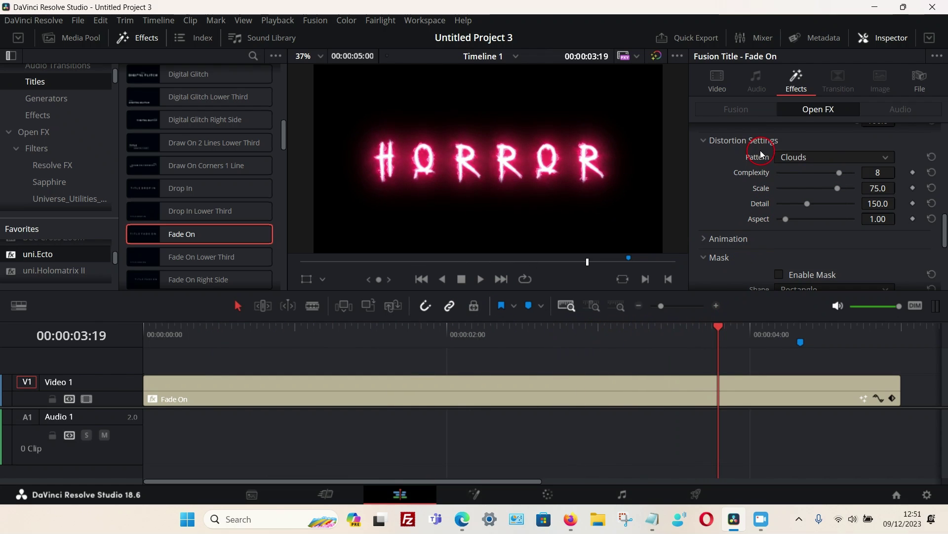
In the Animation settings, bring the distortion Flow down to 0 and preview the still glow
{"action": "scroll", "coordinate": [768, 207], "scroll_direction": "down", "scroll_amount": 3}
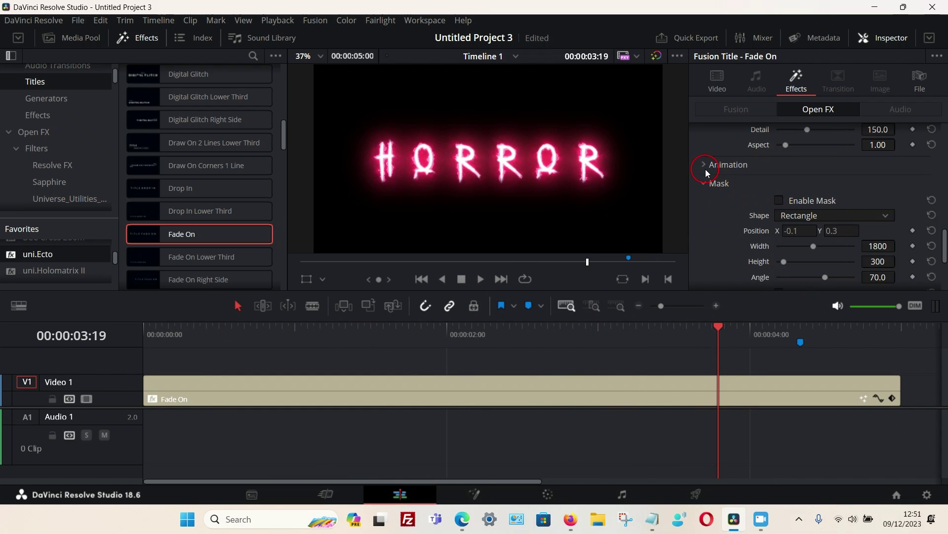
{"action": "left_click", "coordinate": [705, 166]}
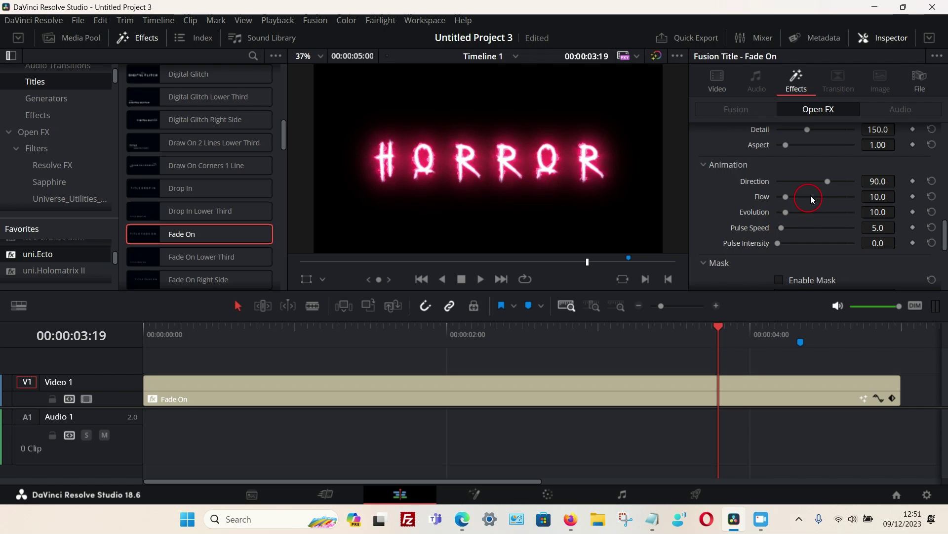
{"action": "left_click_drag", "start_coordinate": [793, 195], "coordinate": [844, 196]}
{"action": "left_click_drag", "start_coordinate": [231, 334], "coordinate": [630, 331]}
{"action": "mouse_move", "coordinate": [780, 195]}
{"action": "left_mouse_down"}
{"action": "mouse_move", "coordinate": [805, 196]}
{"action": "mouse_move", "coordinate": [764, 196]}
{"action": "left_mouse_up"}
{"action": "left_click_drag", "start_coordinate": [193, 328], "coordinate": [276, 330]}
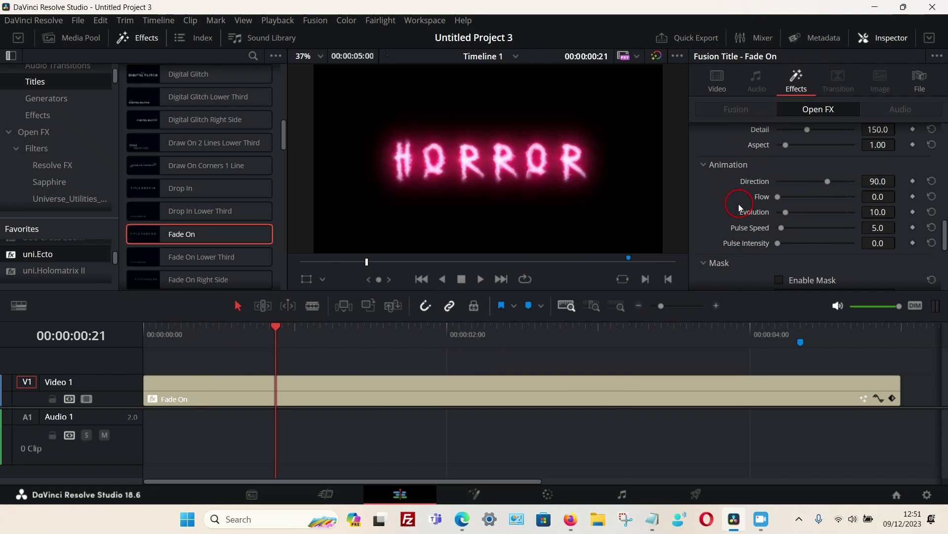
Set the glow's Pulse Intensity to 22.5 and scrub to preview the pulsing
{"action": "scroll", "coordinate": [728, 191], "scroll_direction": "down", "scroll_amount": 2}
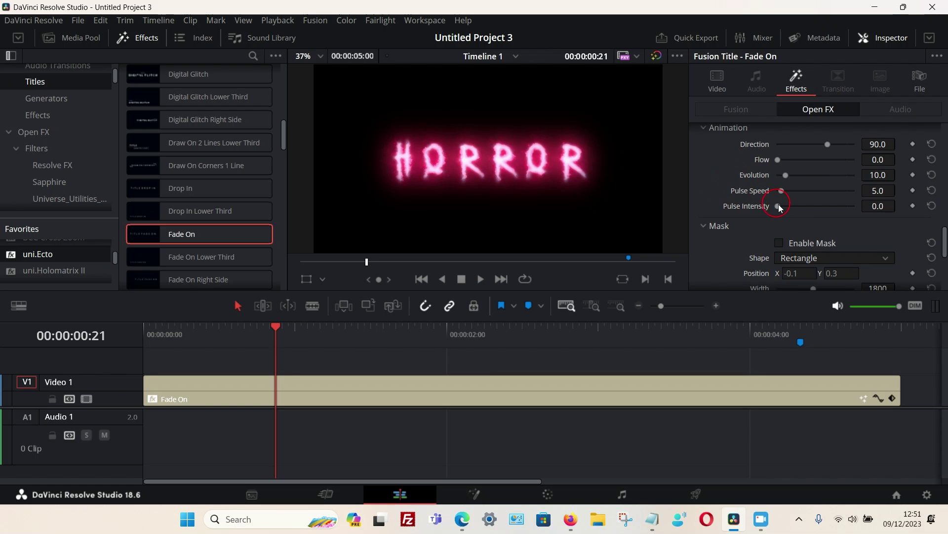
{"action": "mouse_move", "coordinate": [793, 208]}
{"action": "left_mouse_down"}
{"action": "mouse_move", "coordinate": [826, 212]}
{"action": "mouse_move", "coordinate": [793, 213]}
{"action": "left_mouse_up"}
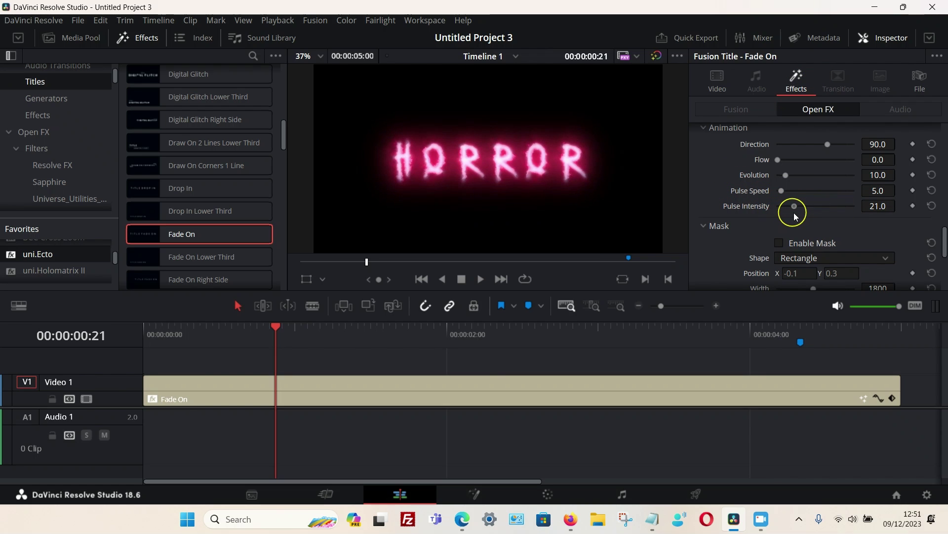
{"action": "left_click", "coordinate": [206, 291]}
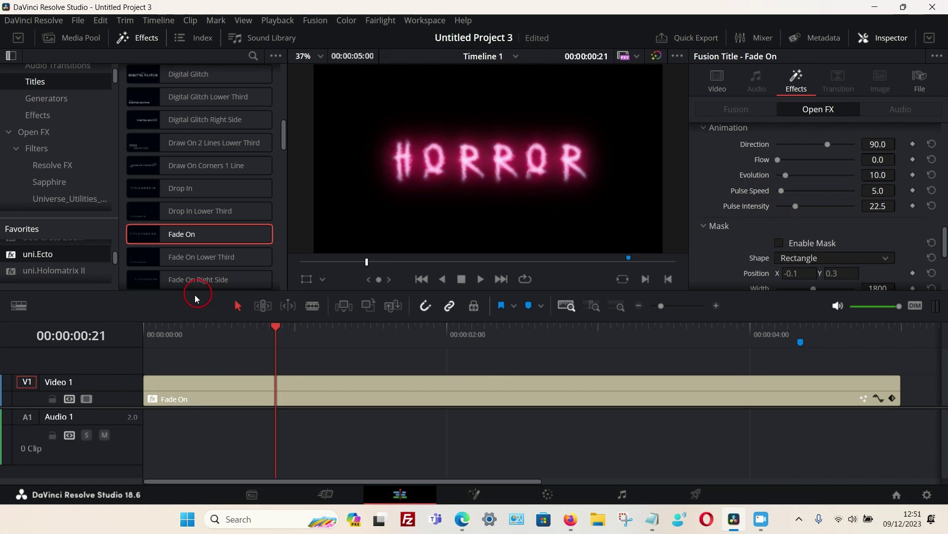
{"action": "left_click_drag", "start_coordinate": [209, 332], "coordinate": [586, 340]}
Raise Pulse Speed to 86.8 and play the title to watch the faster pulse
{"action": "left_click_drag", "start_coordinate": [832, 193], "coordinate": [847, 190]}
{"action": "left_click", "coordinate": [200, 339]}
{"action": "left_click_drag", "start_coordinate": [202, 341], "coordinate": [391, 326]}
{"action": "left_click", "coordinate": [472, 277]}
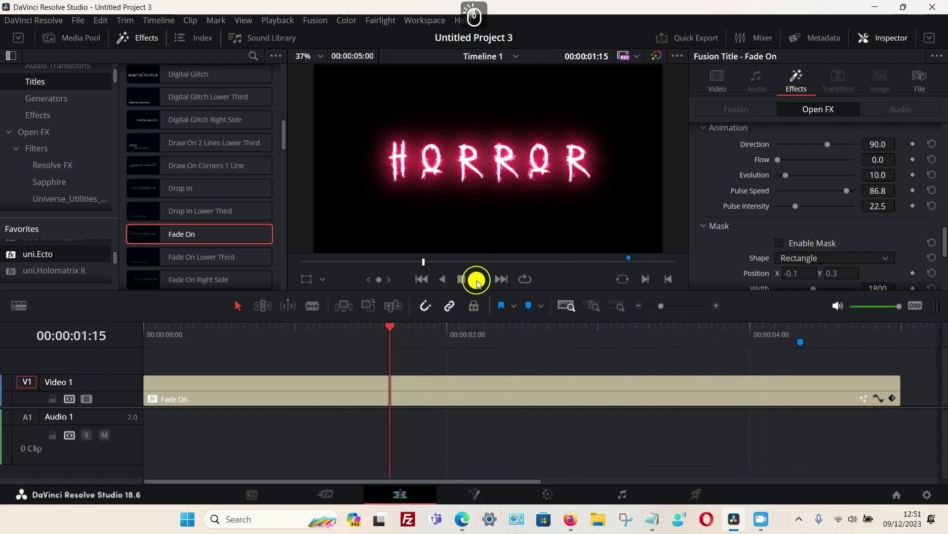
{"action": "left_click", "coordinate": [231, 339]}
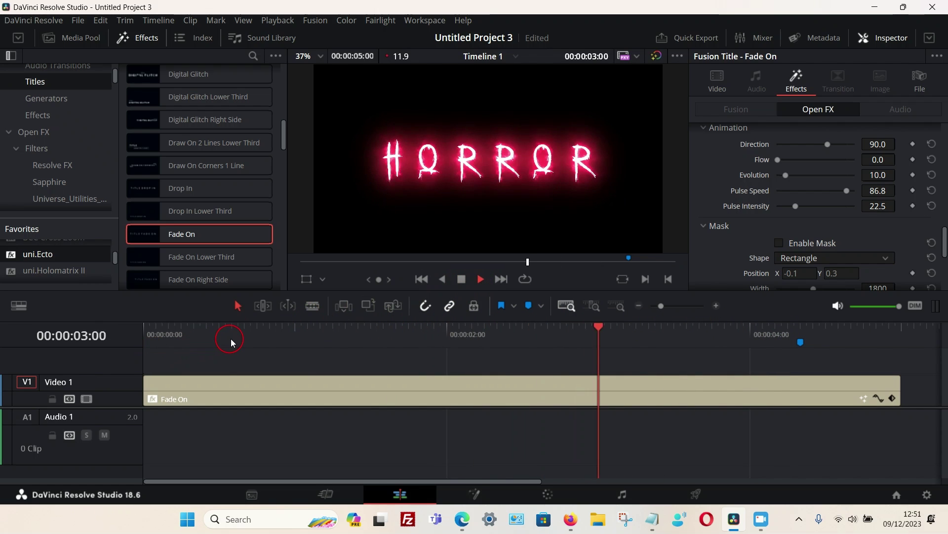